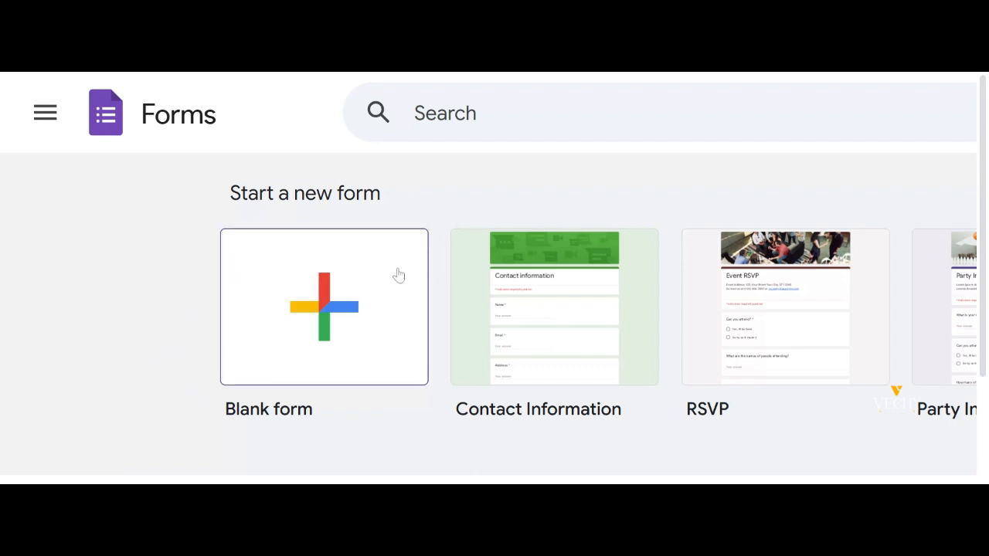
Create a new blank form and name it Test
click(384, 313)
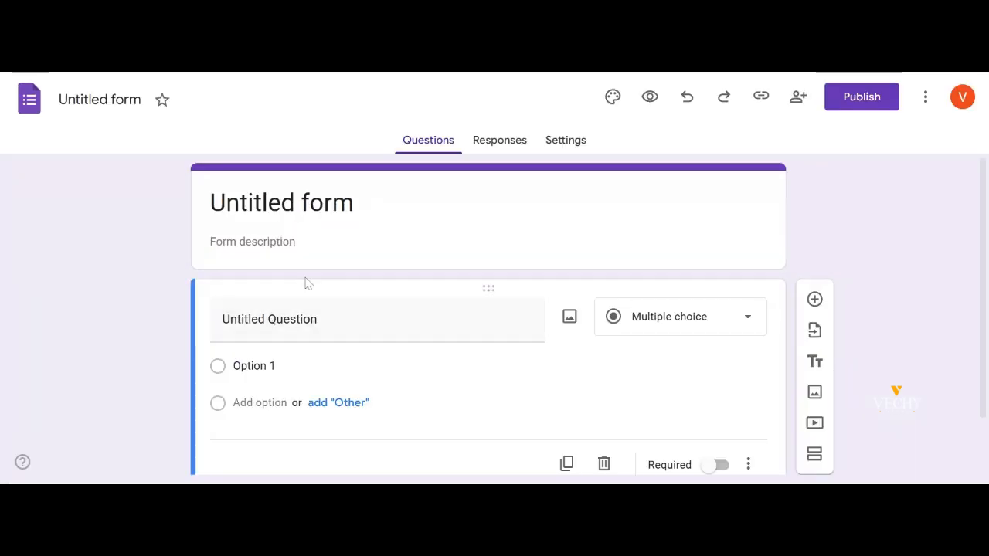
scroll(400, 360, down, 1)
scroll(399, 360, up, 1)
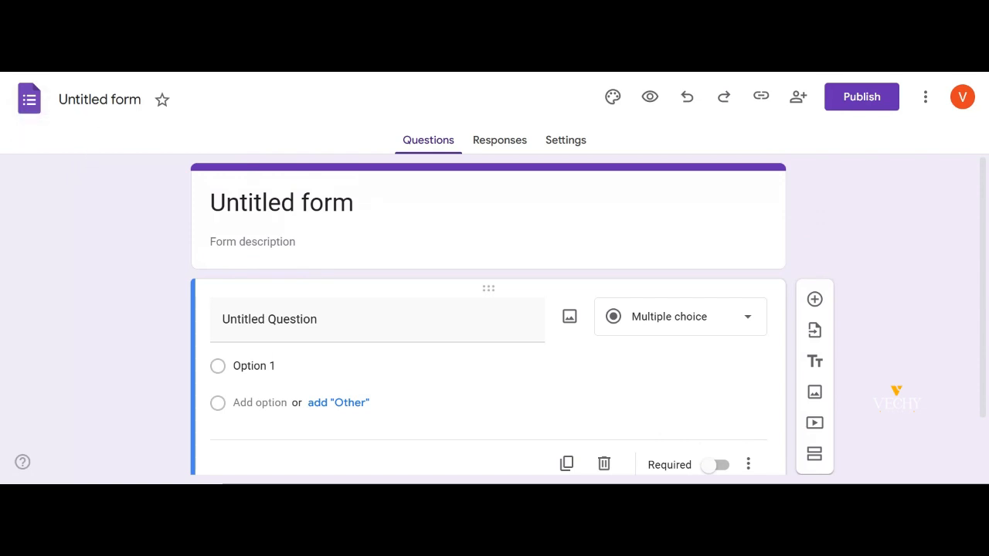
click(100, 99)
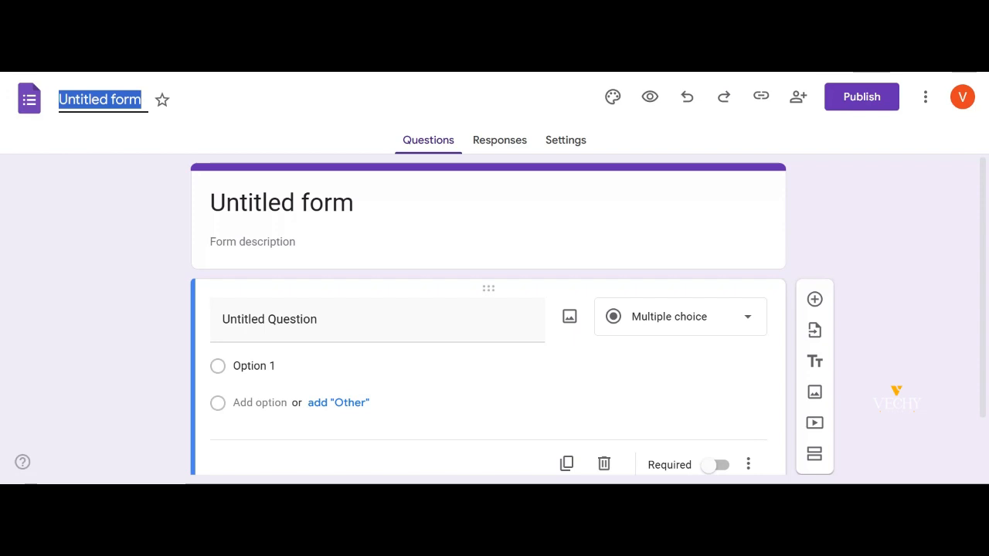
text(Test)
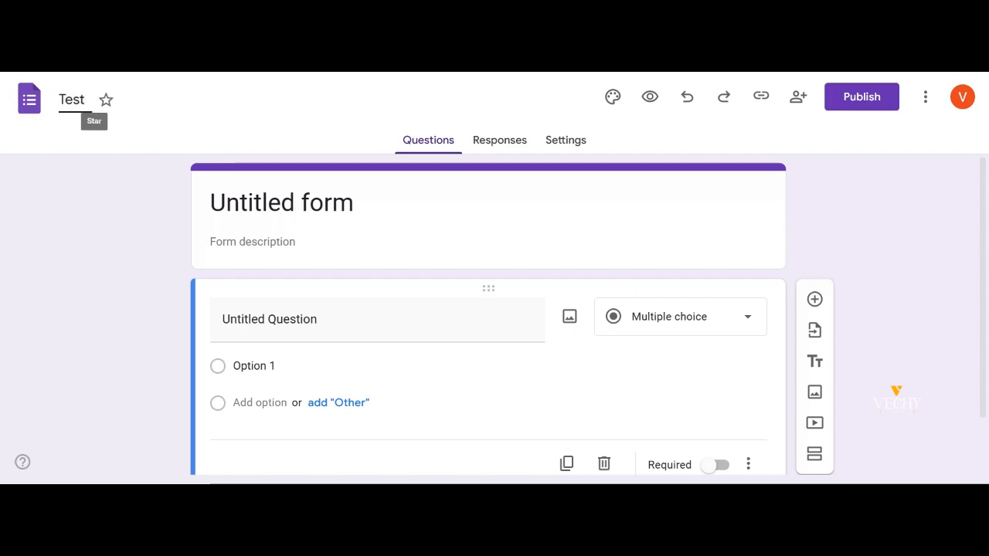
click(101, 158)
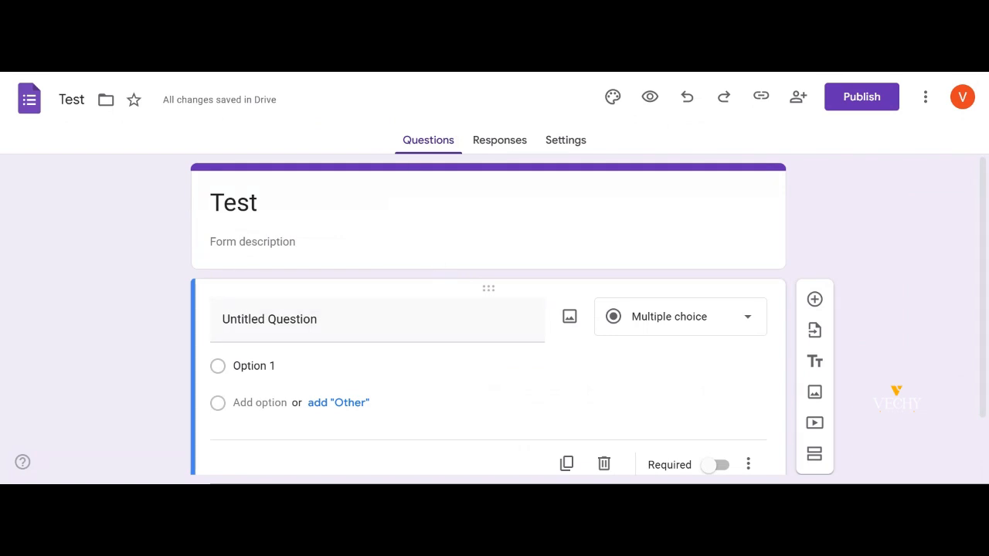
Customize the form's theme by setting its color to green
scroll(362, 323, down, 1)
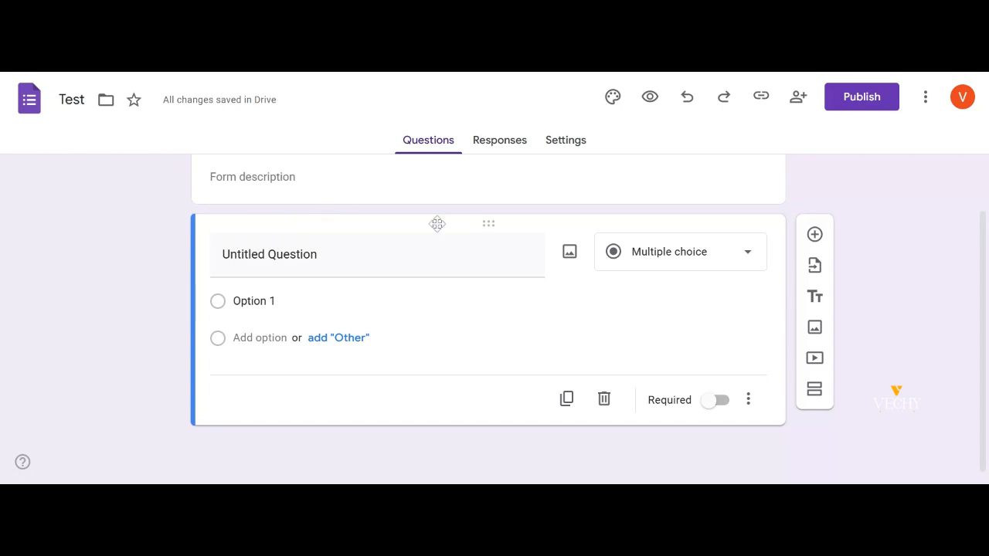
scroll(437, 224, up, 1)
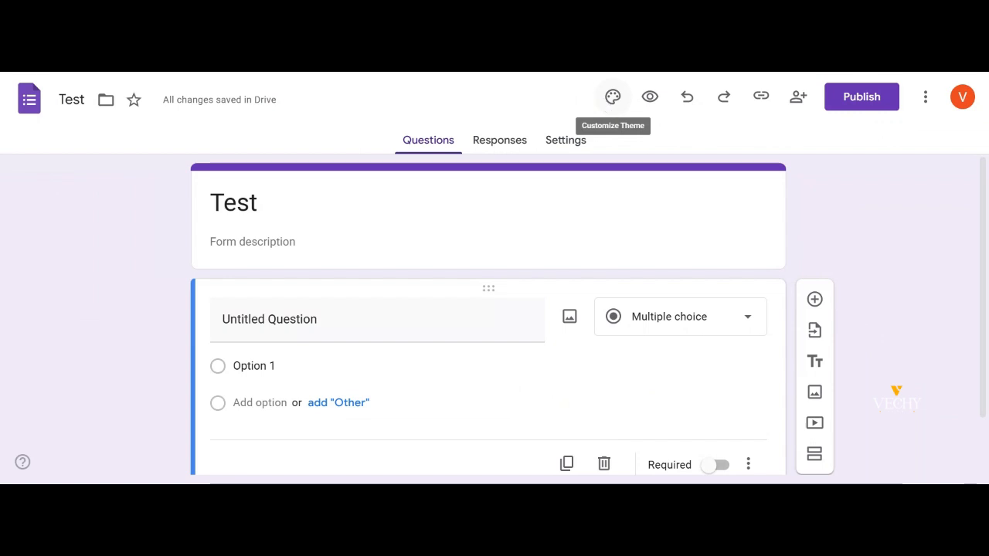
click(606, 103)
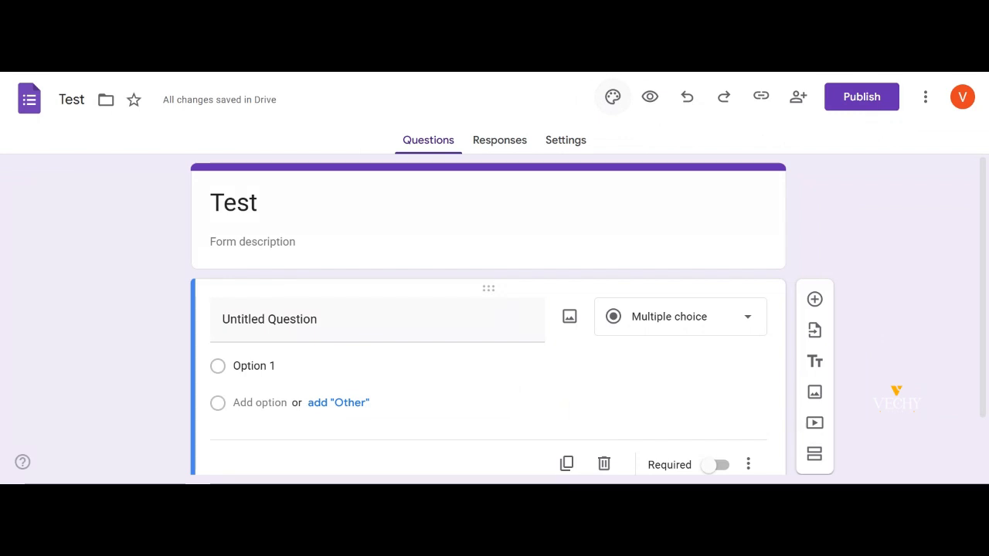
click(618, 105)
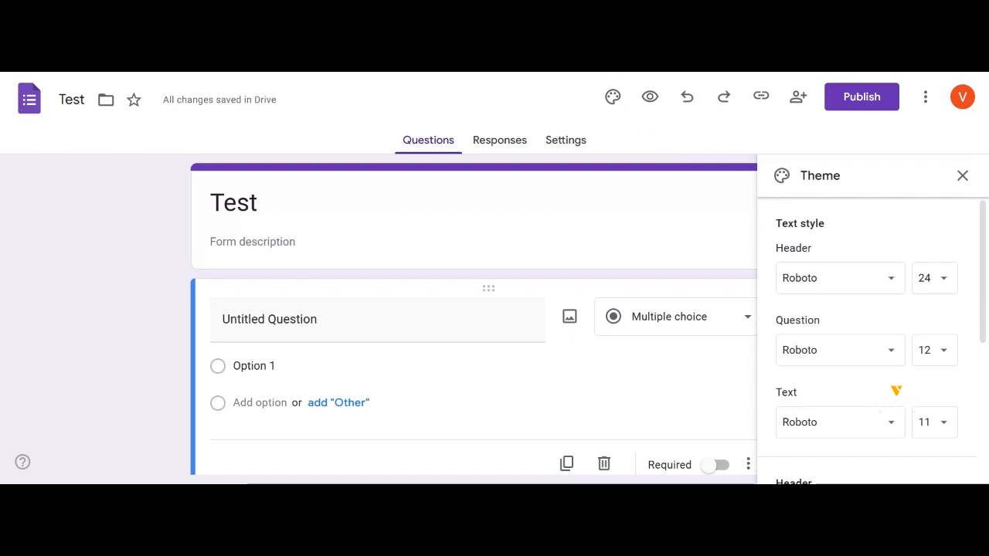
scroll(812, 380, down, 4)
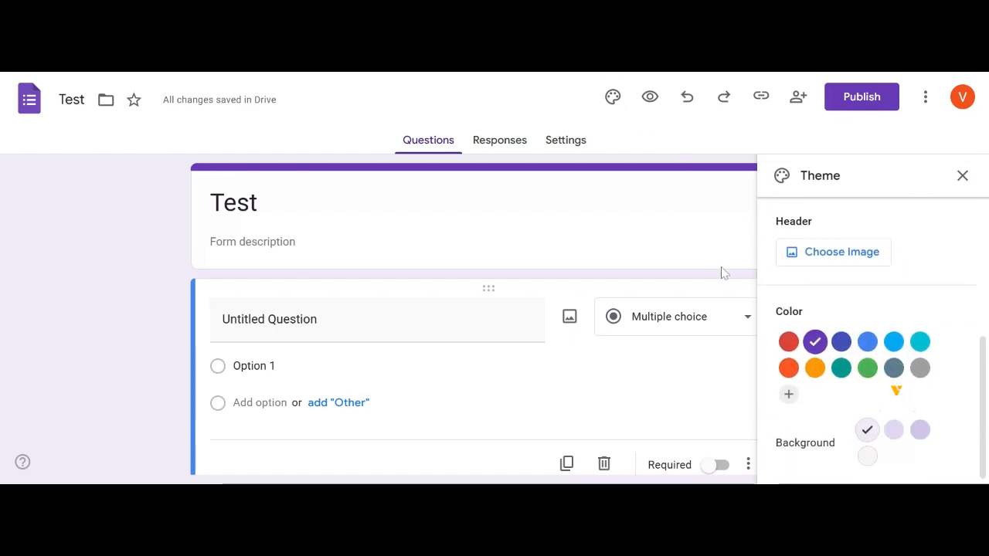
click(866, 369)
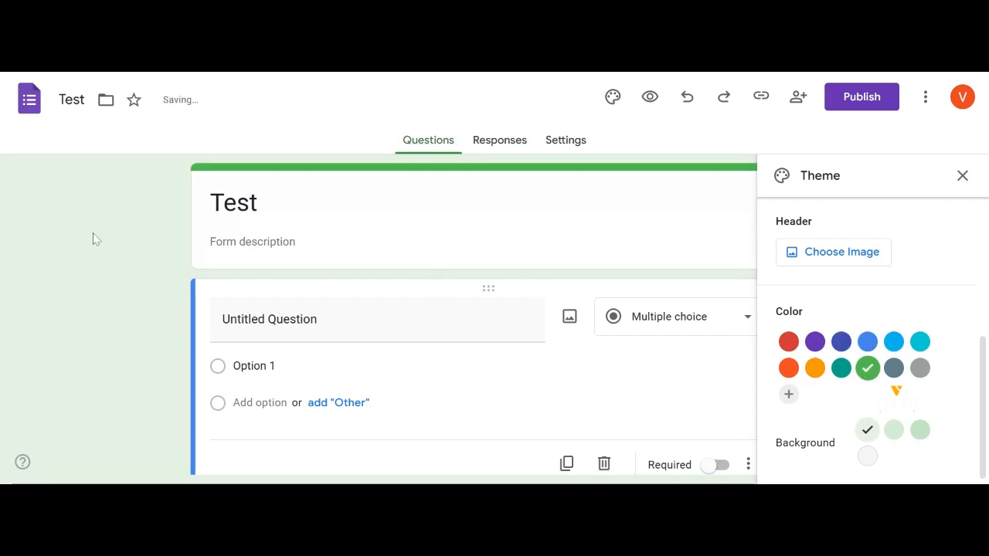
scroll(820, 350, up, 1)
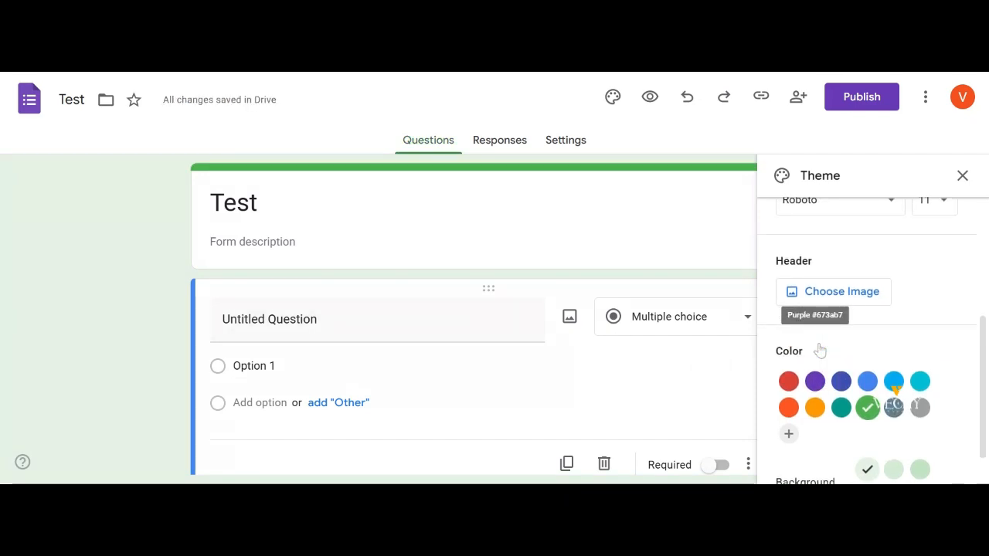
Check the header image chooser, and try the darkest green background before restoring the light shade #e4f3e5
click(838, 299)
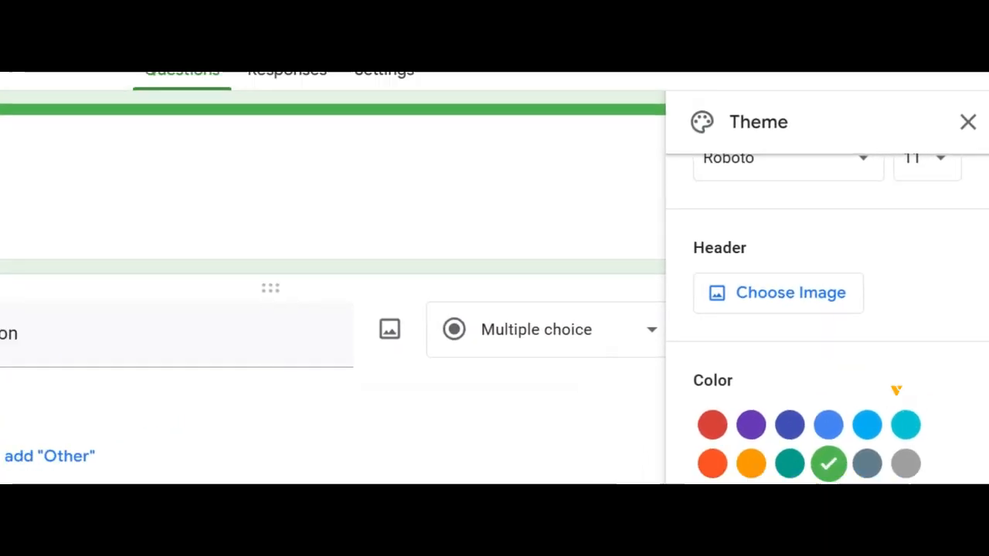
scroll(905, 410, up, 1)
scroll(905, 409, down, 2)
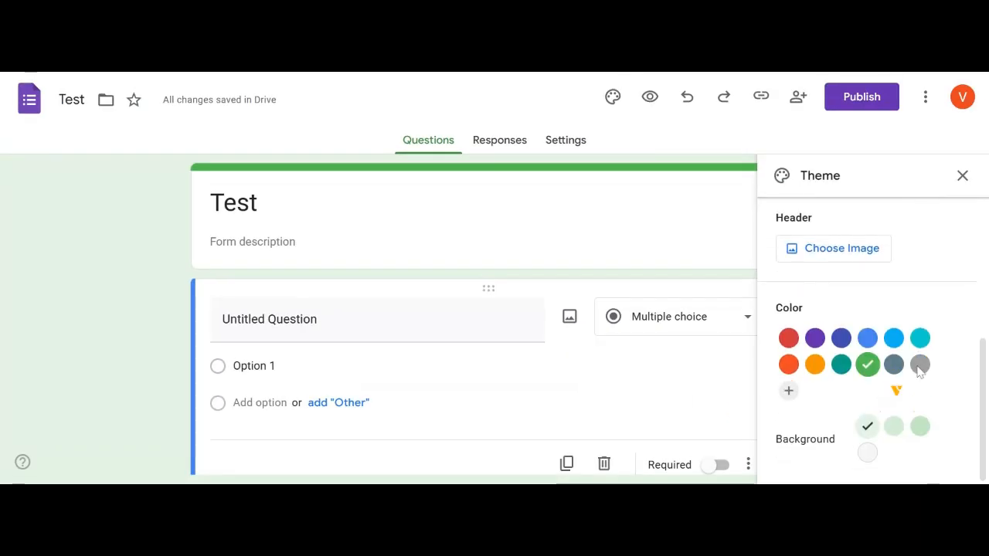
click(919, 427)
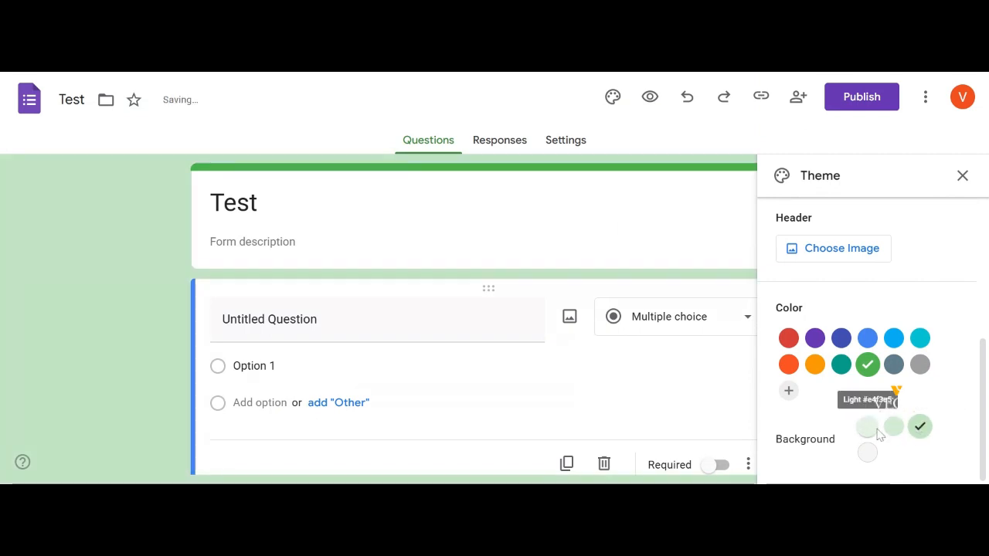
click(869, 430)
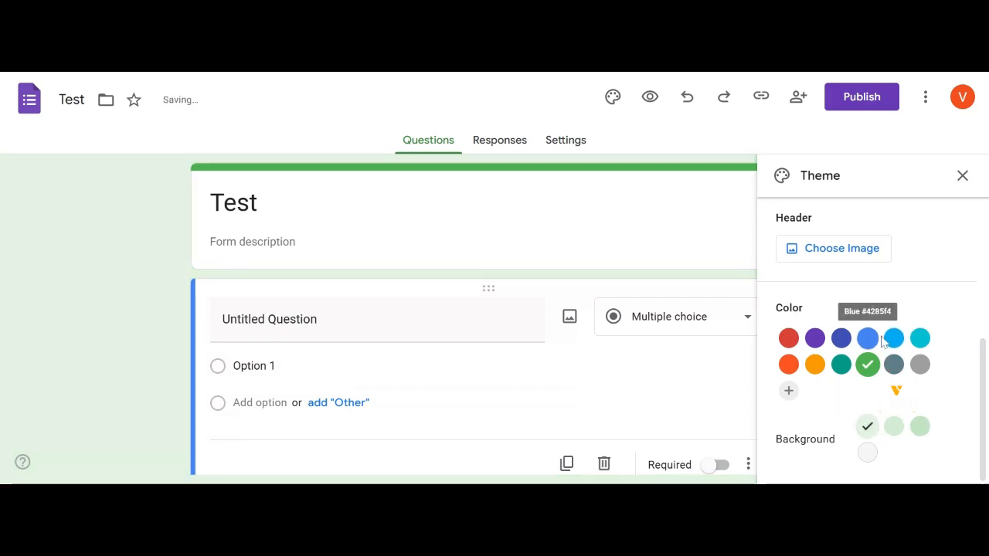
Browse the fonts and weights offered for the theme's body text, and close the theme settings without changing the font
scroll(883, 342, up, 1)
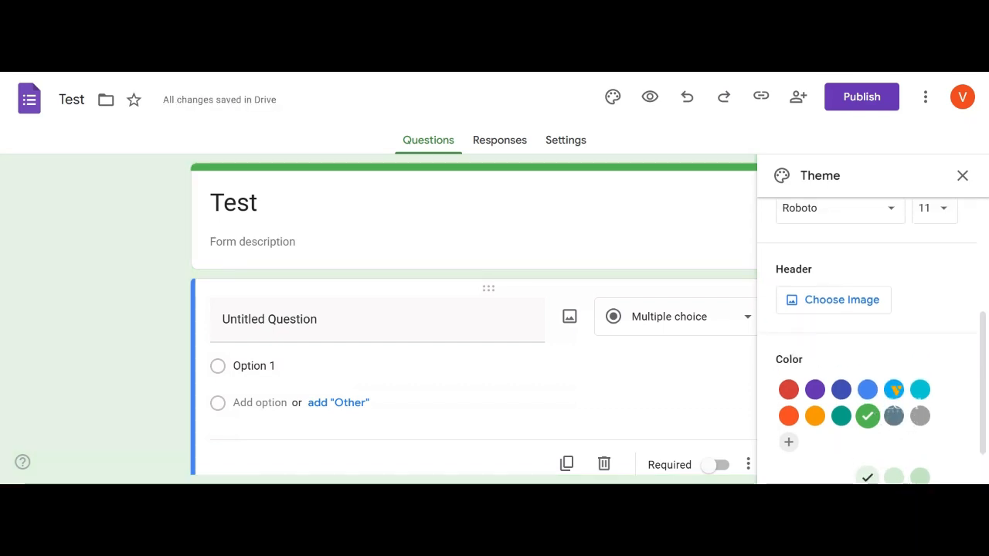
scroll(899, 324, up, 2)
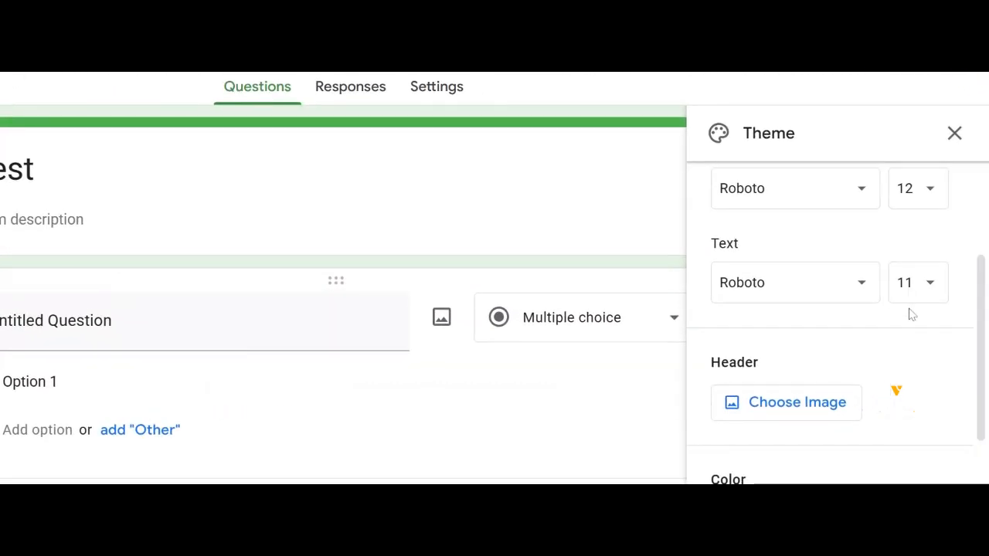
click(869, 288)
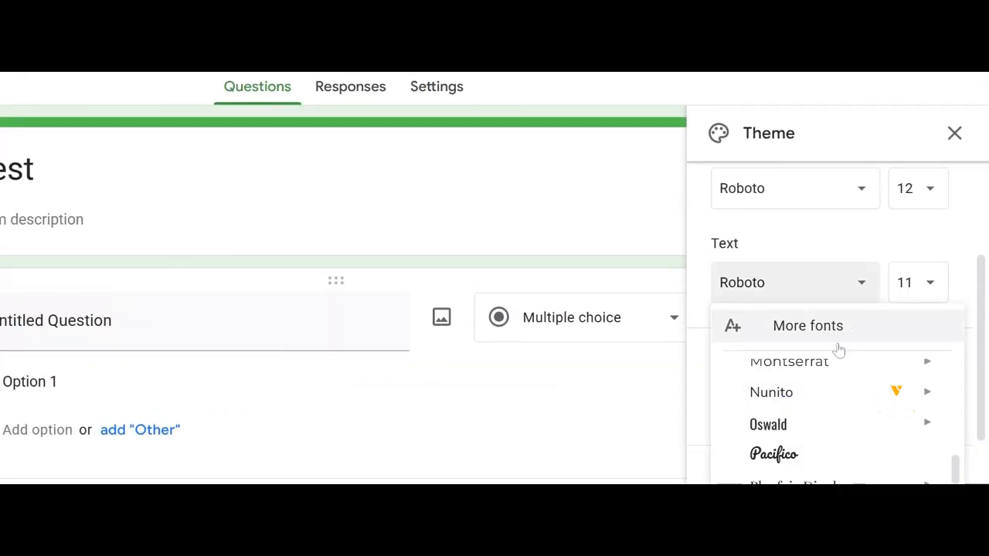
mouse_move(829, 365)
scroll(829, 366, down, 3)
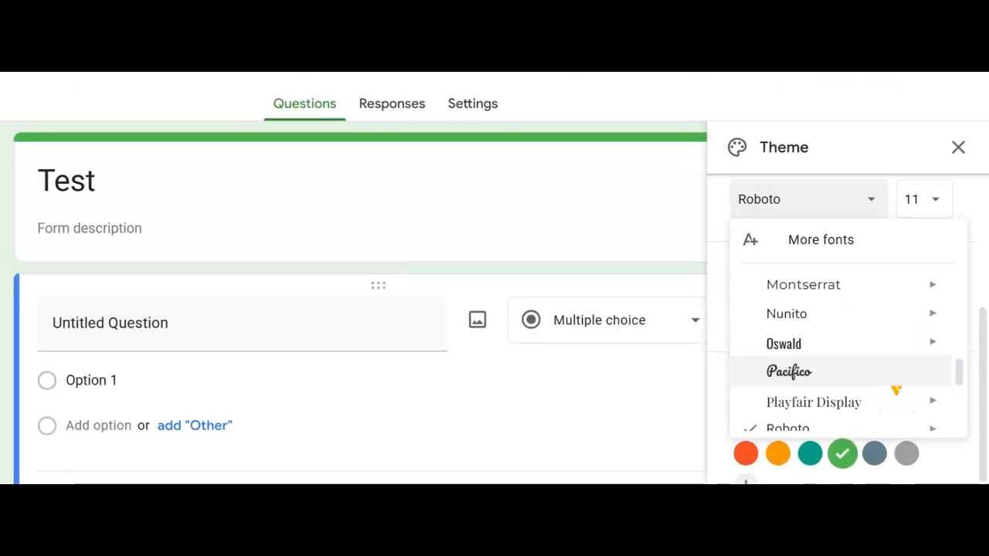
mouse_move(805, 354)
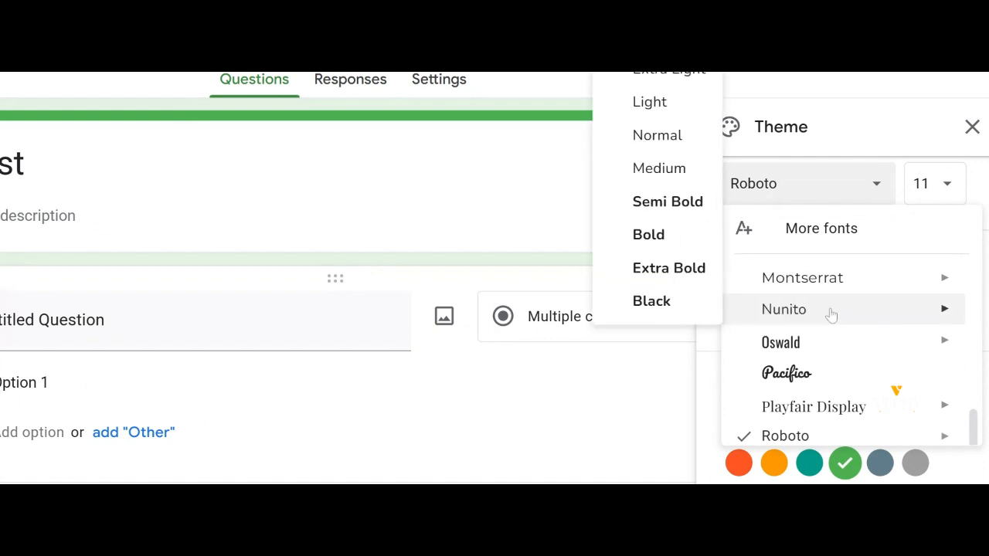
mouse_move(906, 292)
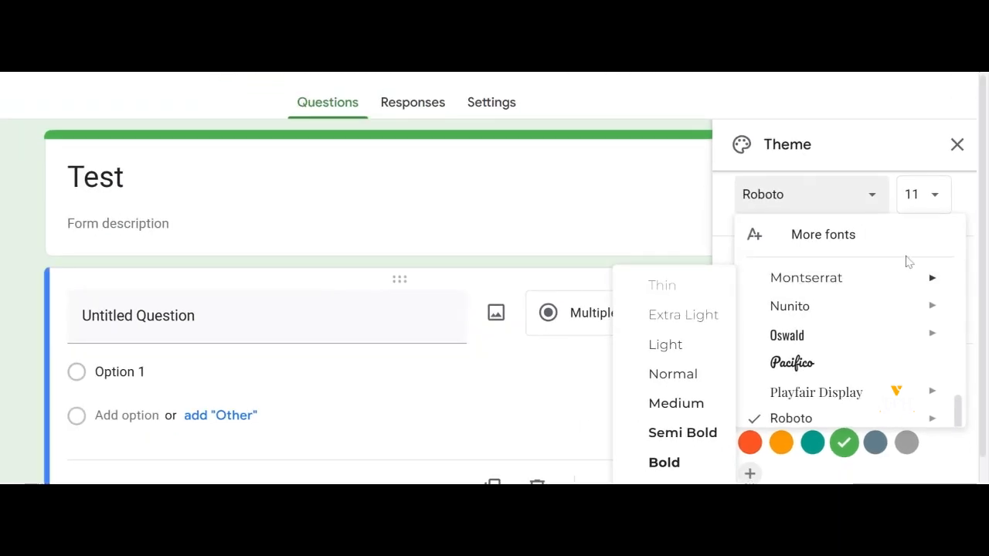
scroll(888, 258, up, 1)
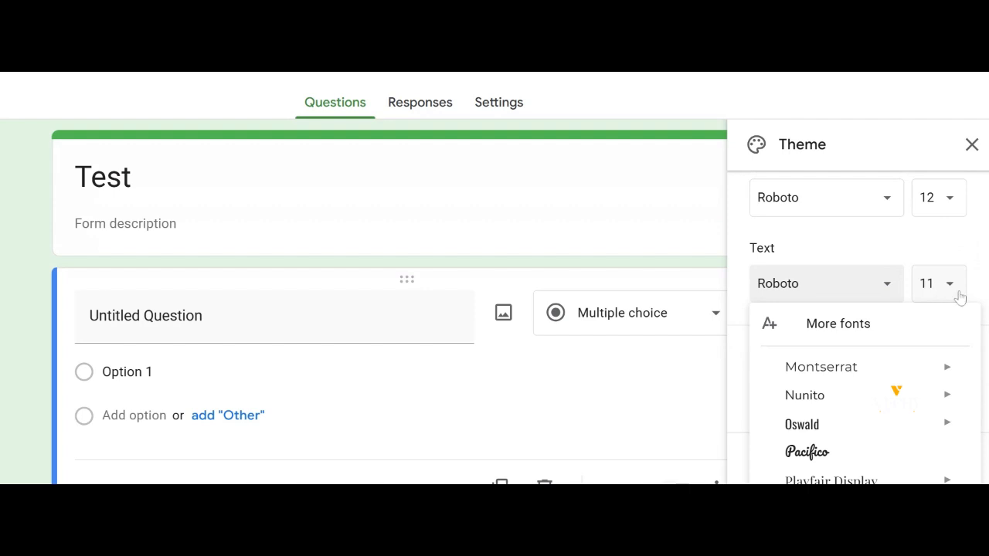
scroll(958, 295, up, 2)
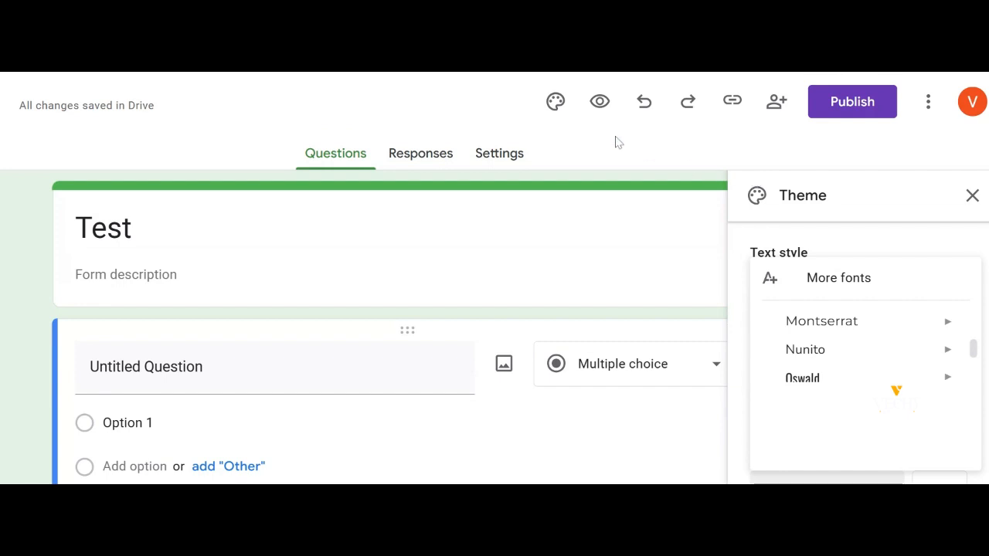
click(495, 98)
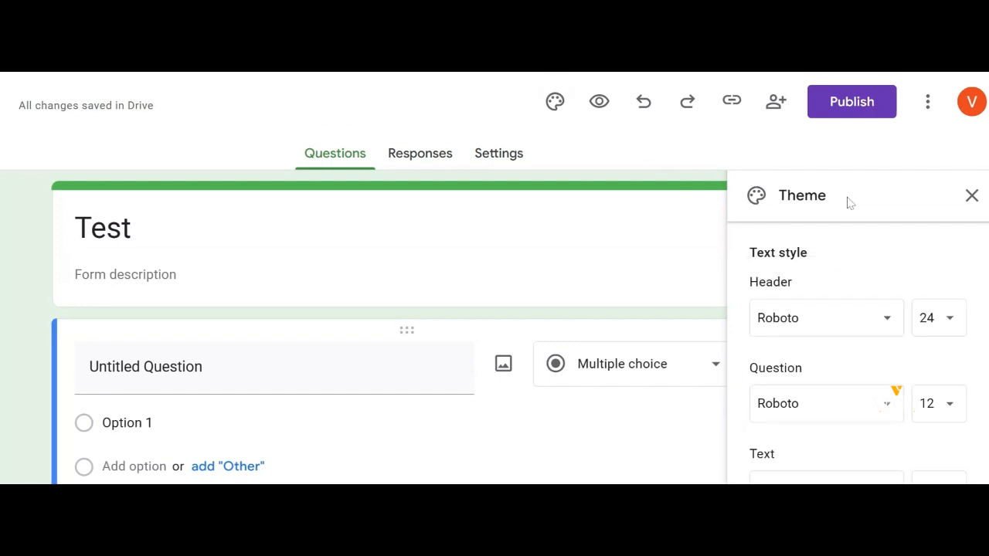
click(972, 197)
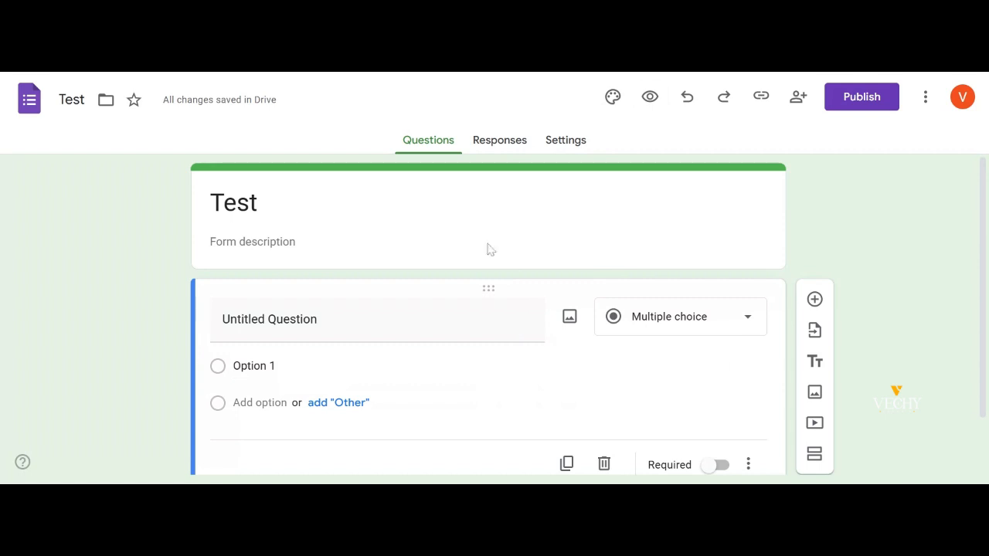
Examine the form's layout and its additional options, such as making a copy, pre-filling, embedding, printing and add-ons
scroll(547, 312, down, 1)
scroll(548, 311, up, 1)
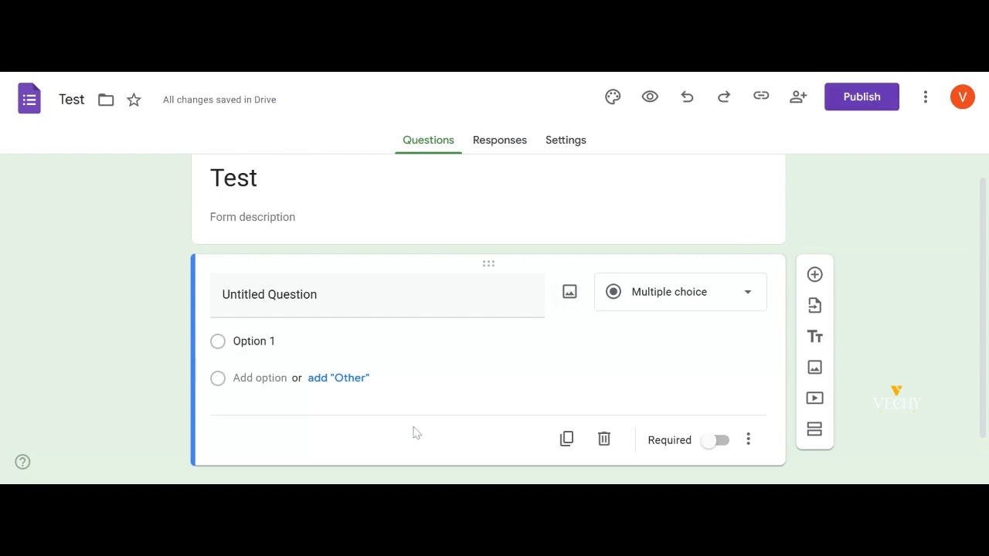
scroll(416, 439, down, 1)
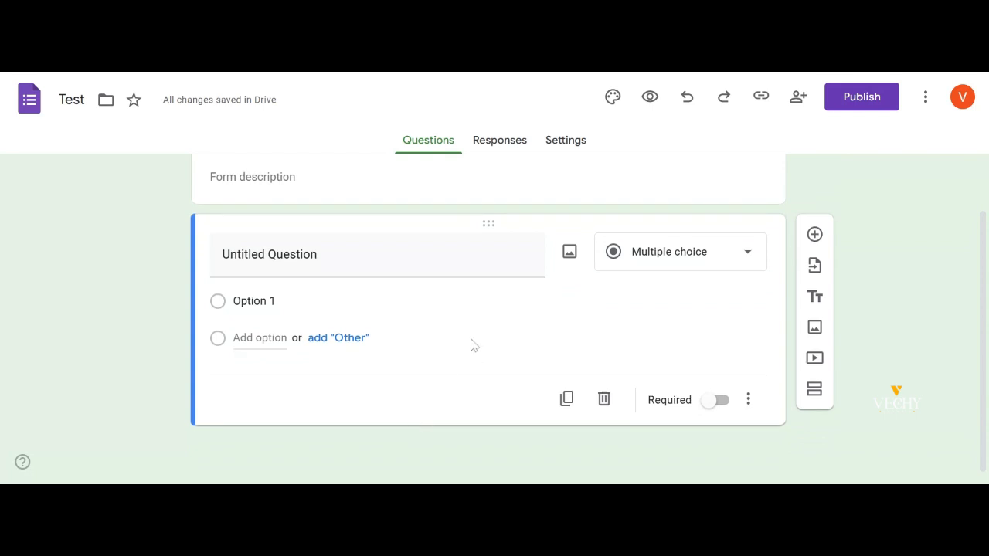
scroll(404, 335, up, 2)
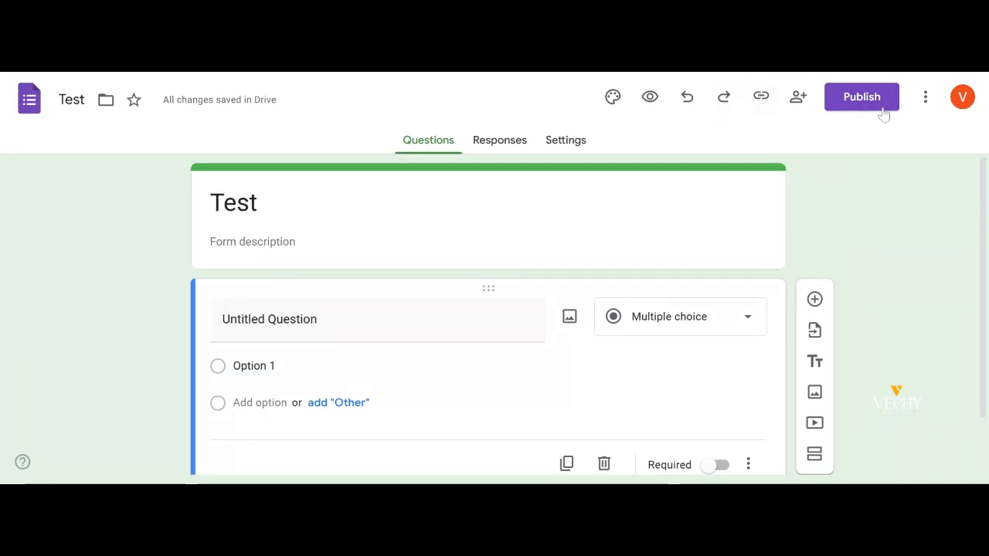
click(924, 96)
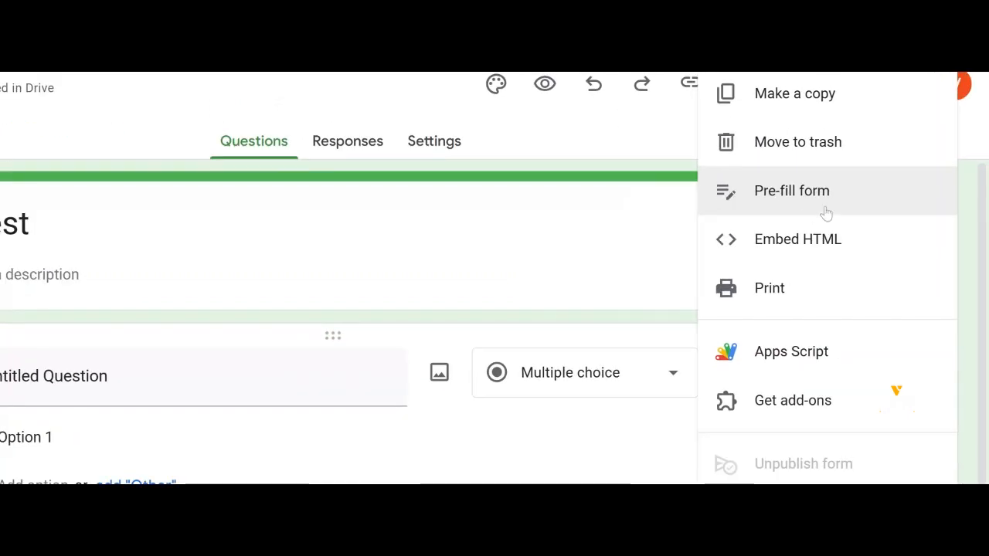
scroll(810, 305, down, 1)
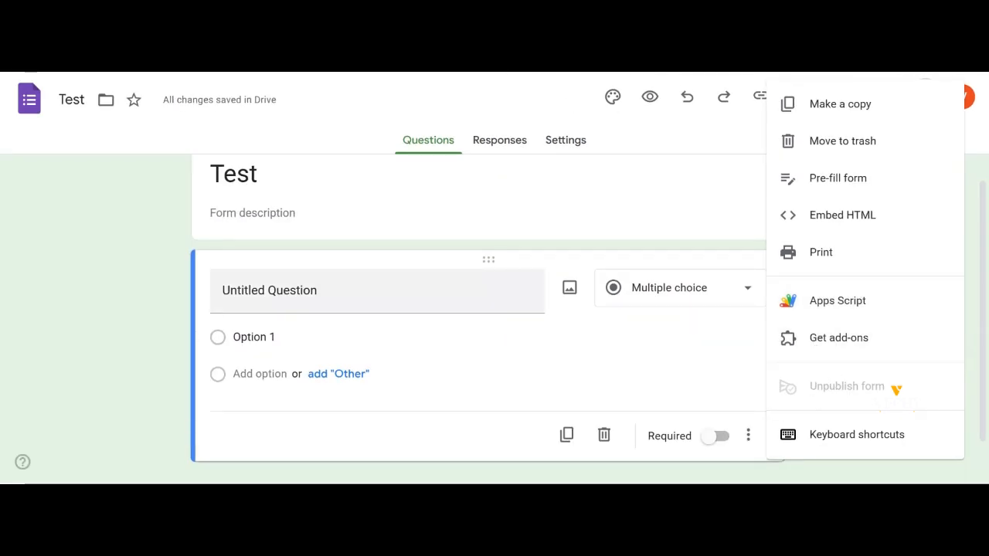
click(103, 273)
scroll(103, 273, up, 1)
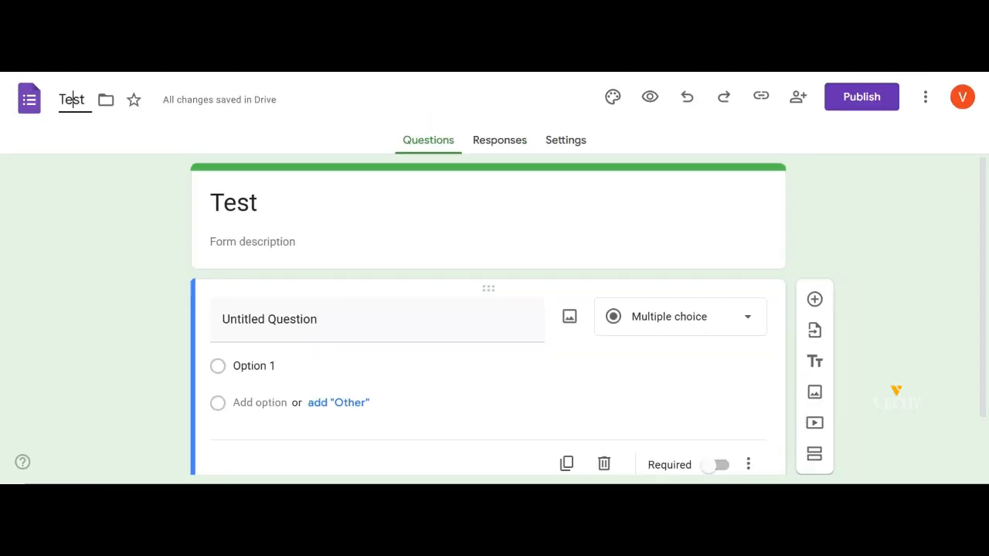
Rename the form file to Test A and carry the new name over to the form's title
click(267, 202)
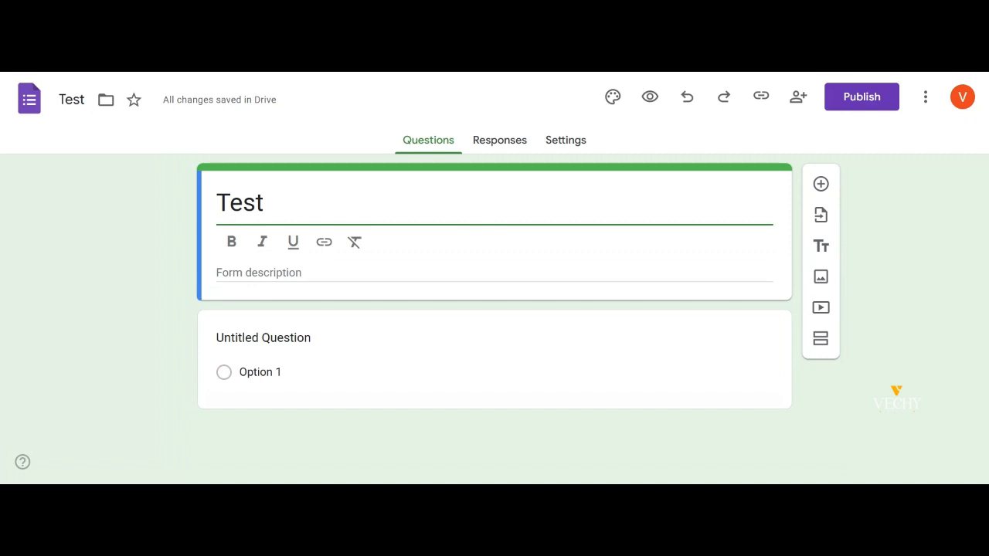
click(66, 100)
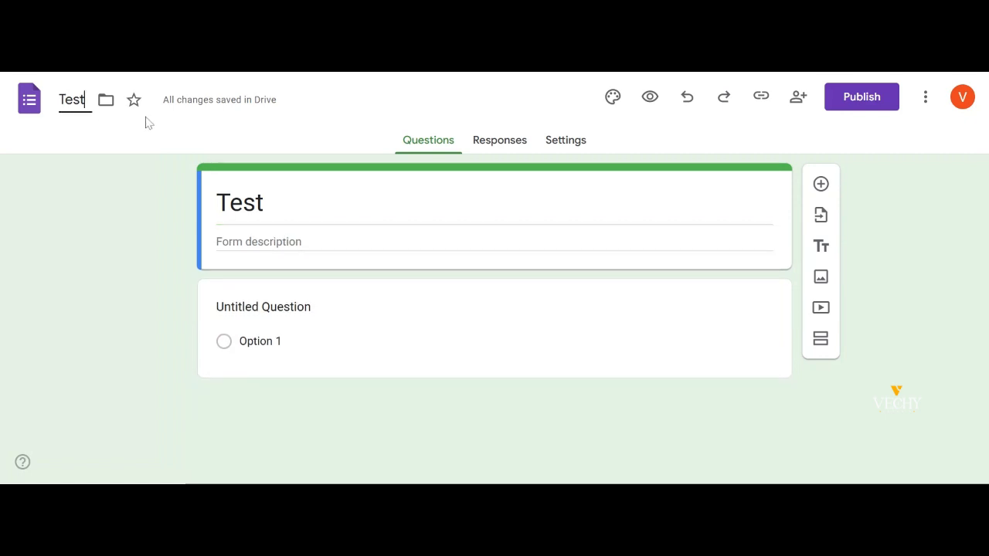
text(A)
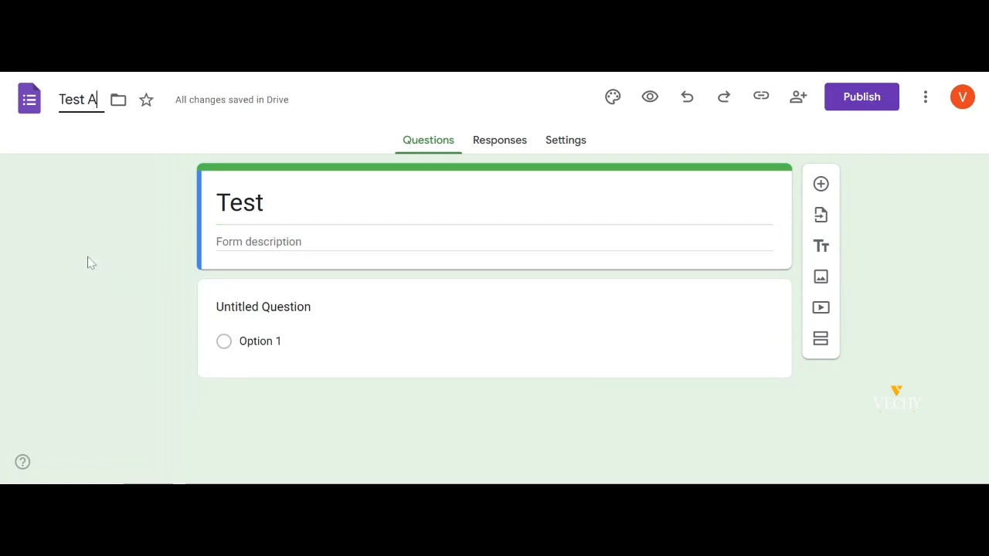
click(105, 237)
click(286, 203)
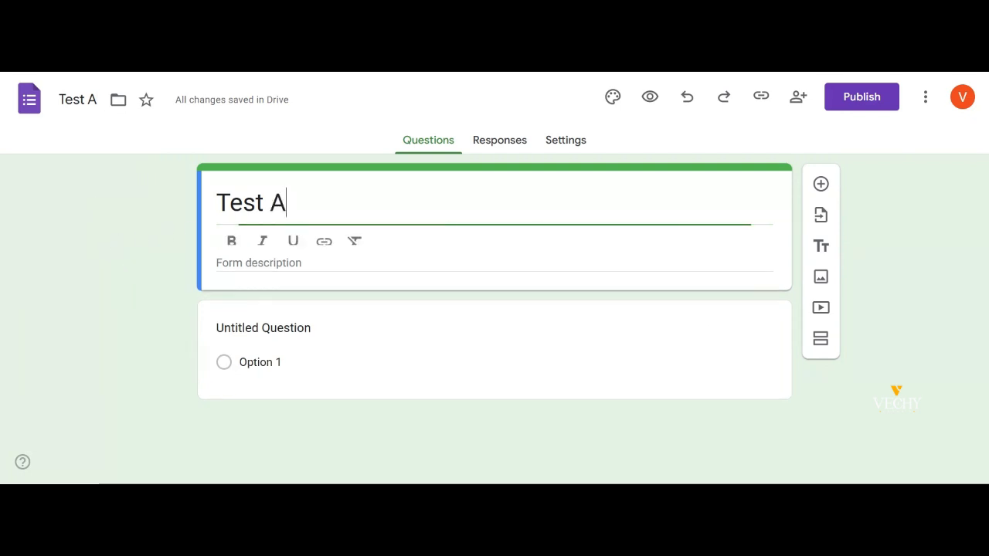
Make the whole form title Test A bold
drag(286, 202, 209, 215)
click(157, 258)
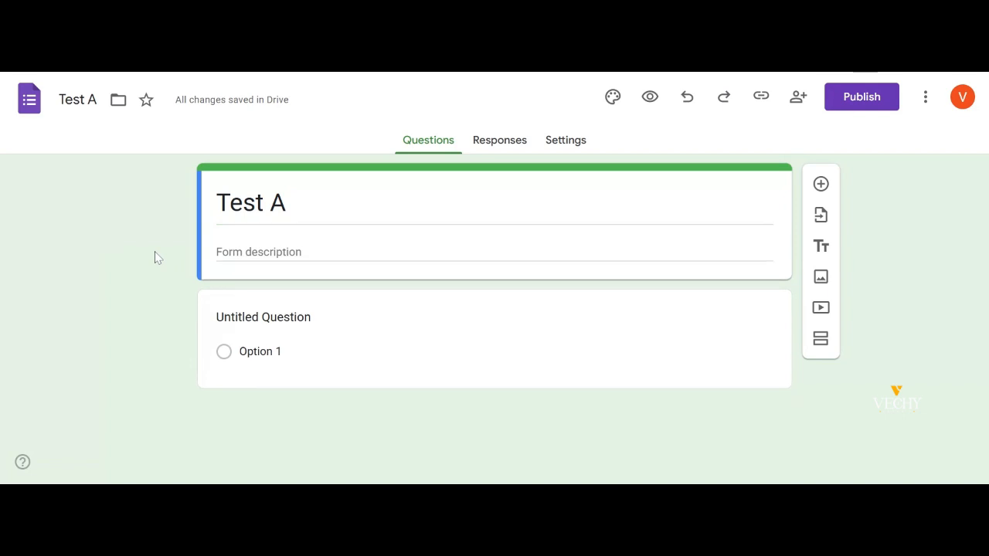
drag(286, 203, 210, 208)
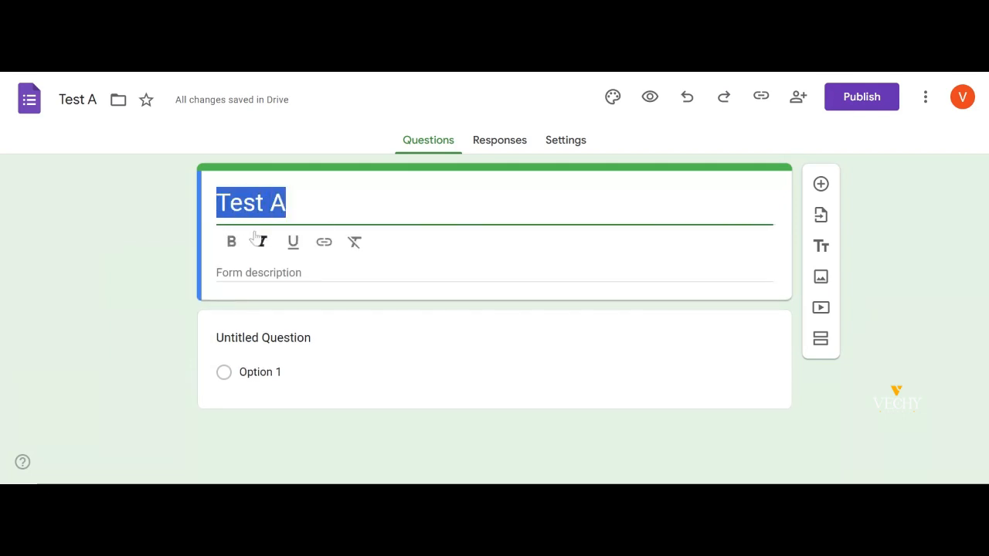
click(240, 248)
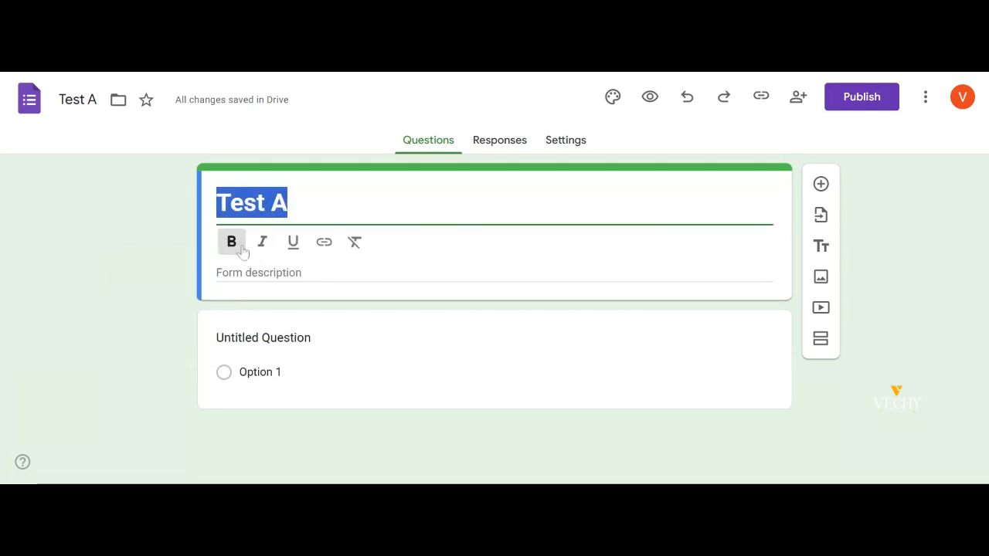
Try italic, underline and the link option on the form title, and undo the underline and italic formatting
click(264, 246)
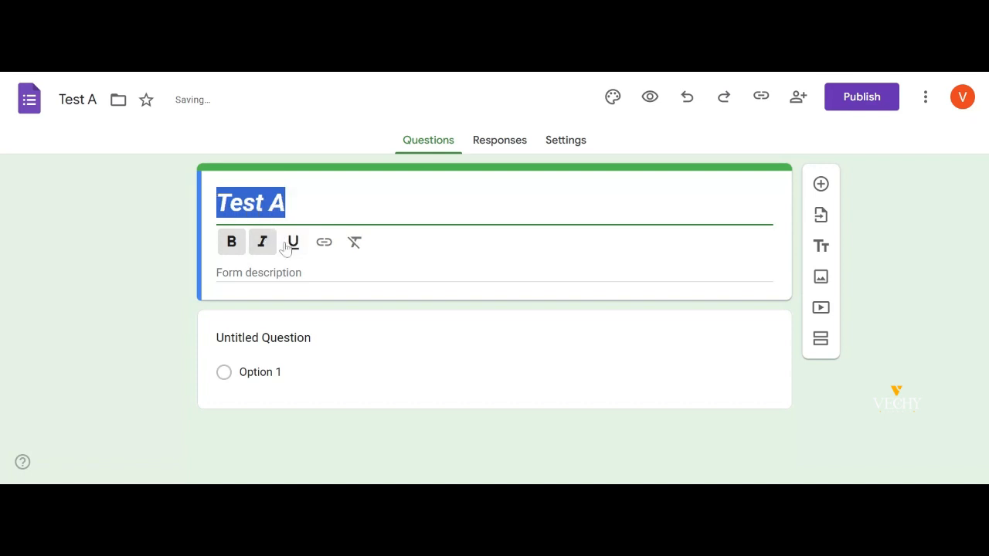
click(294, 245)
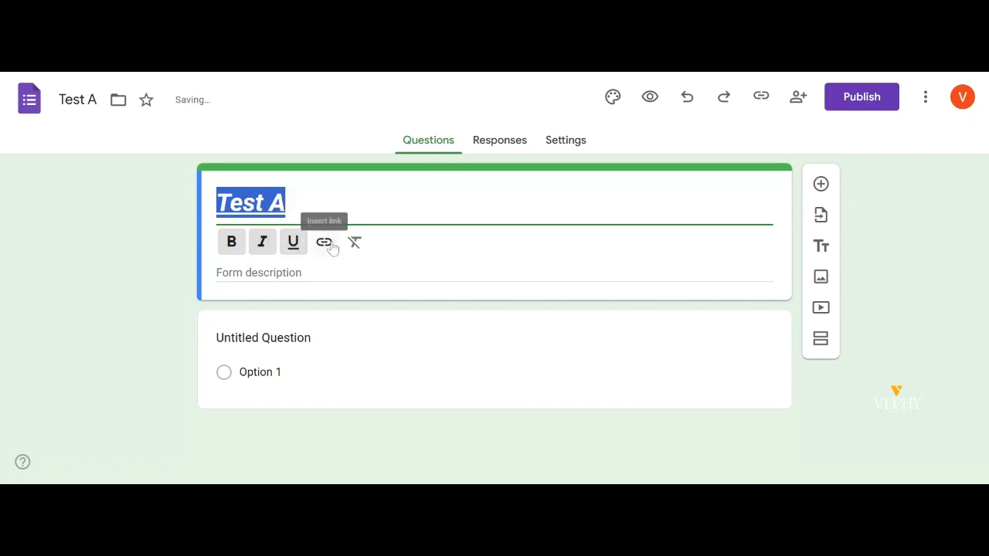
click(324, 243)
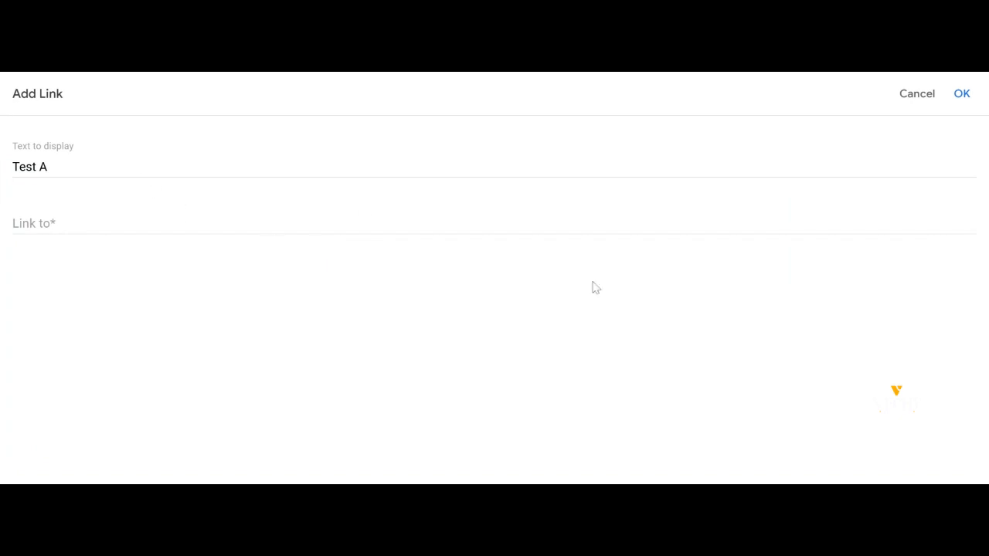
click(956, 93)
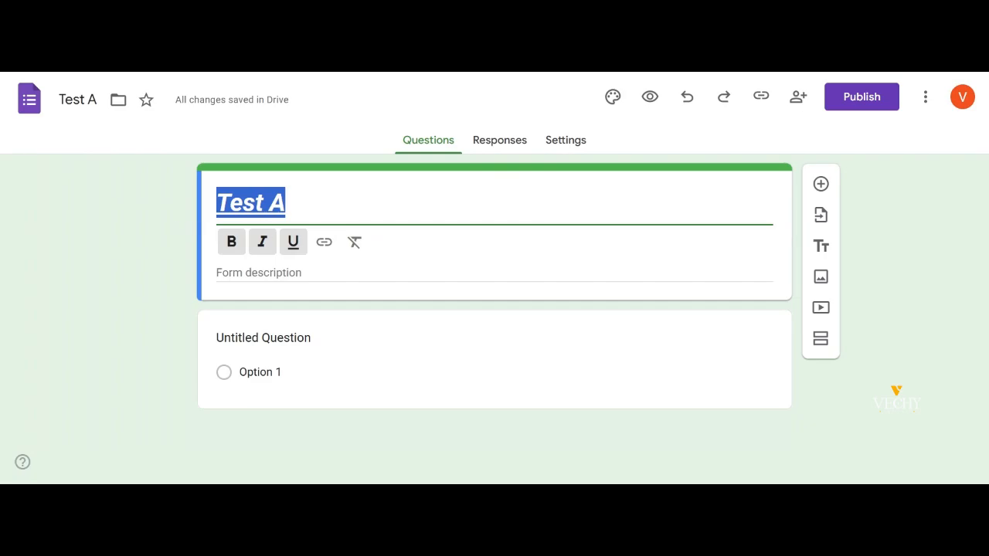
key(ctrl+z)
key(ctrl+z)
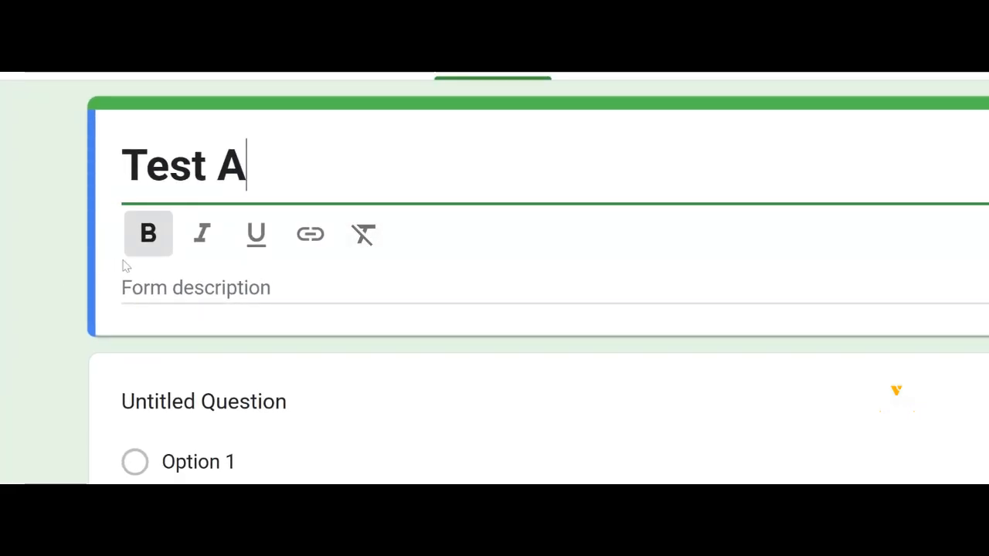
click(88, 286)
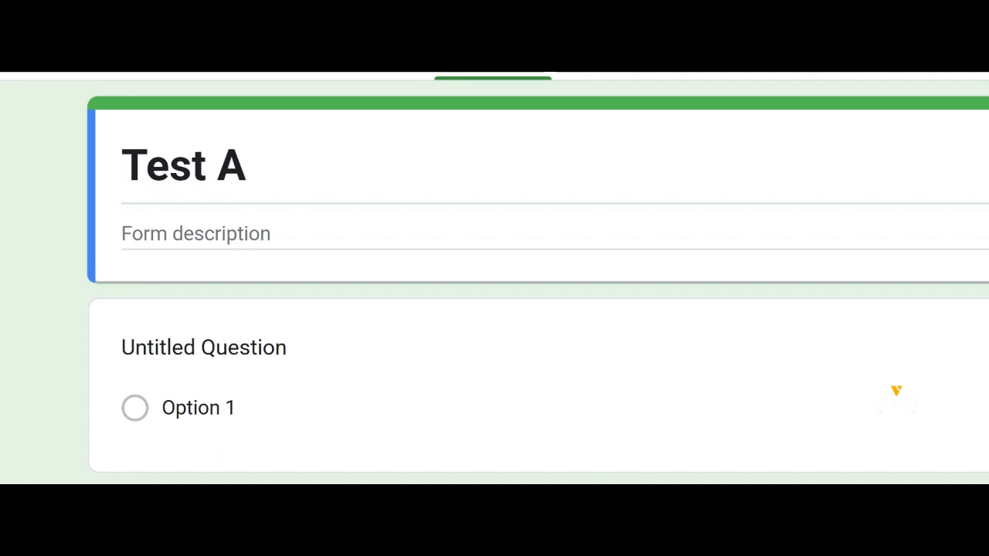
Check the text formatting options available for the form description
click(191, 238)
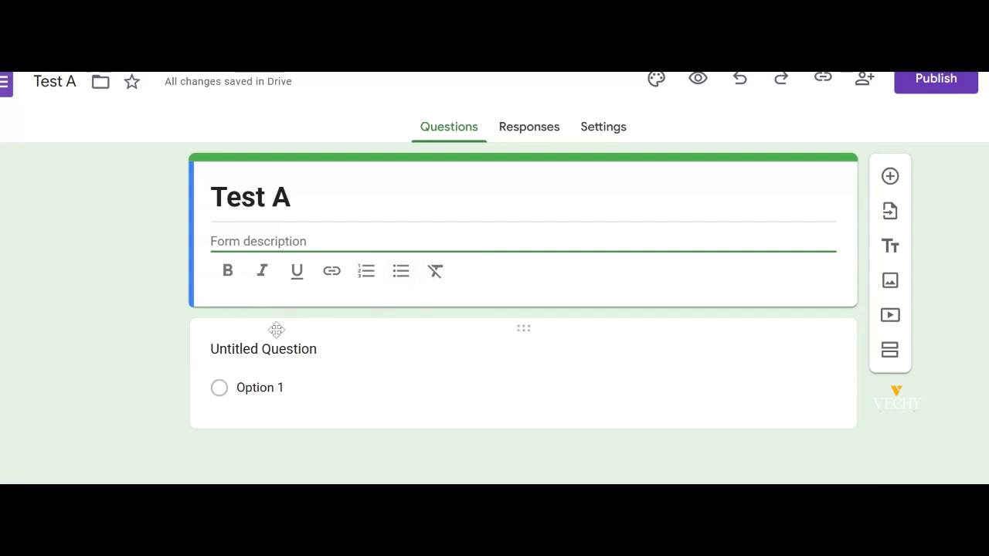
scroll(276, 330, down, 1)
click(115, 351)
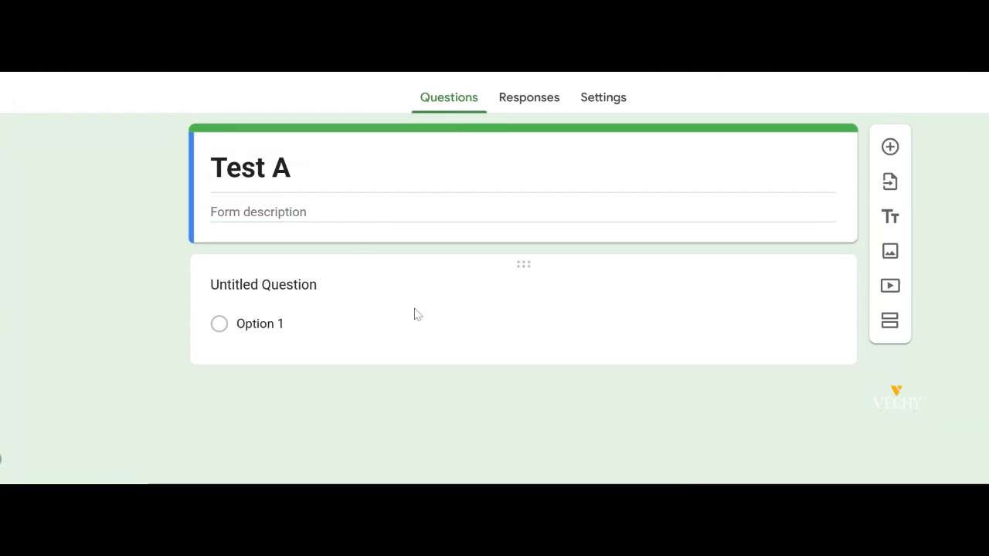
Replace the untitled question's text with "What is your name?"
click(264, 317)
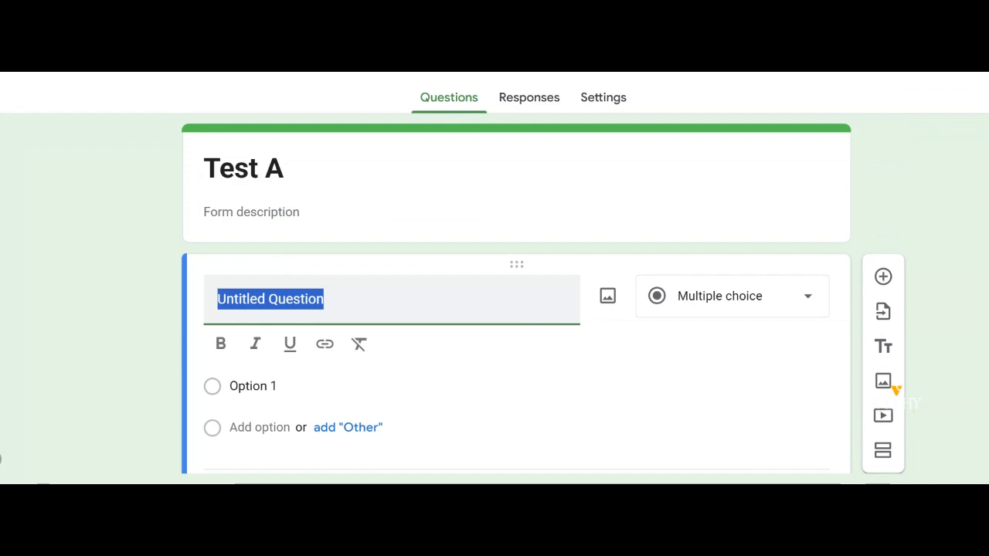
scroll(444, 334, down, 1)
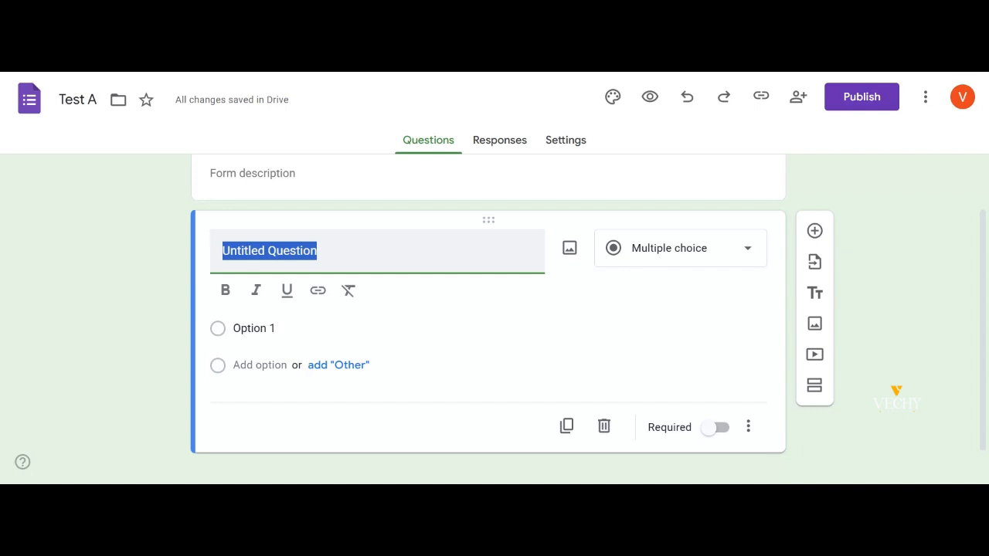
text(Q)
key(BackSpace)
text(What is your name?)
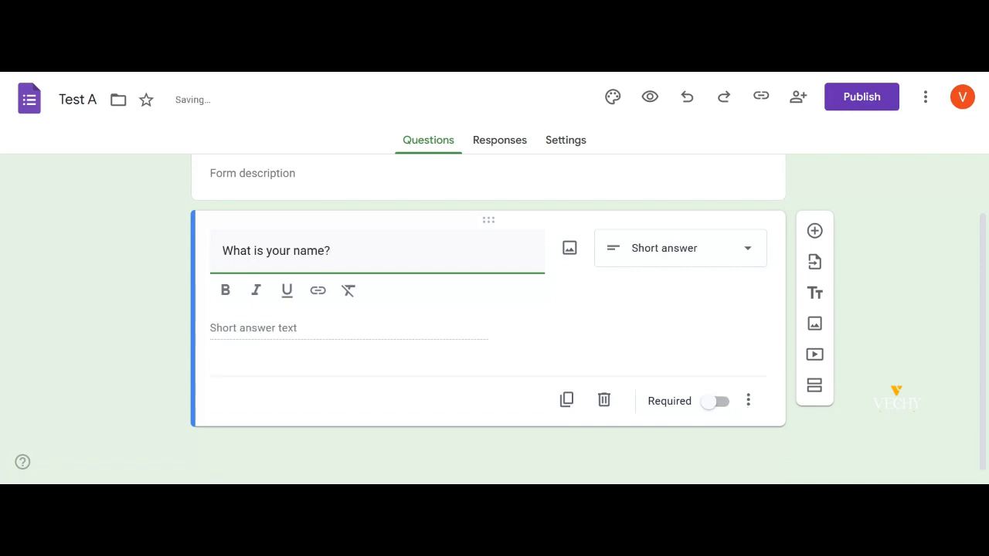
click(133, 269)
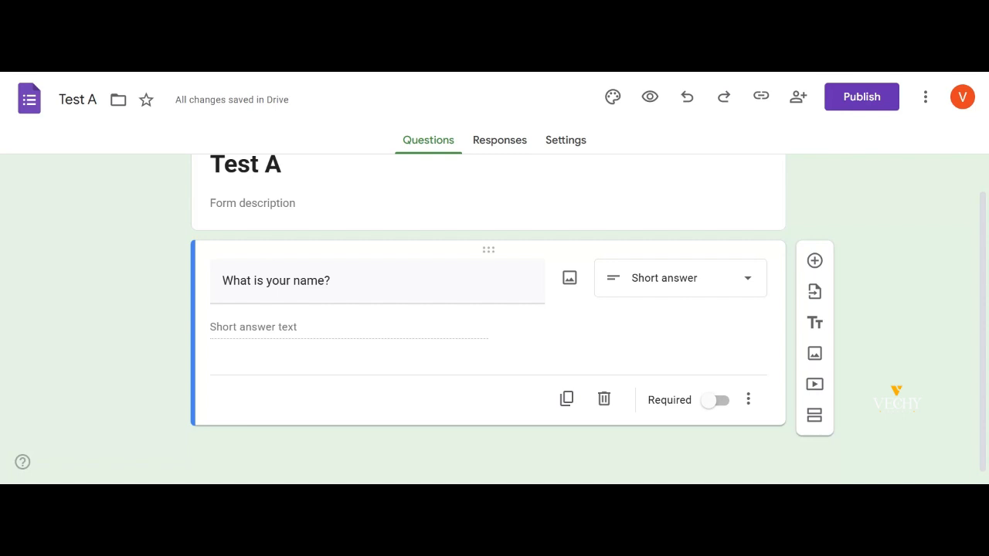
Try the Multiple choice type on the name question, adding a second option and removing it again
click(730, 294)
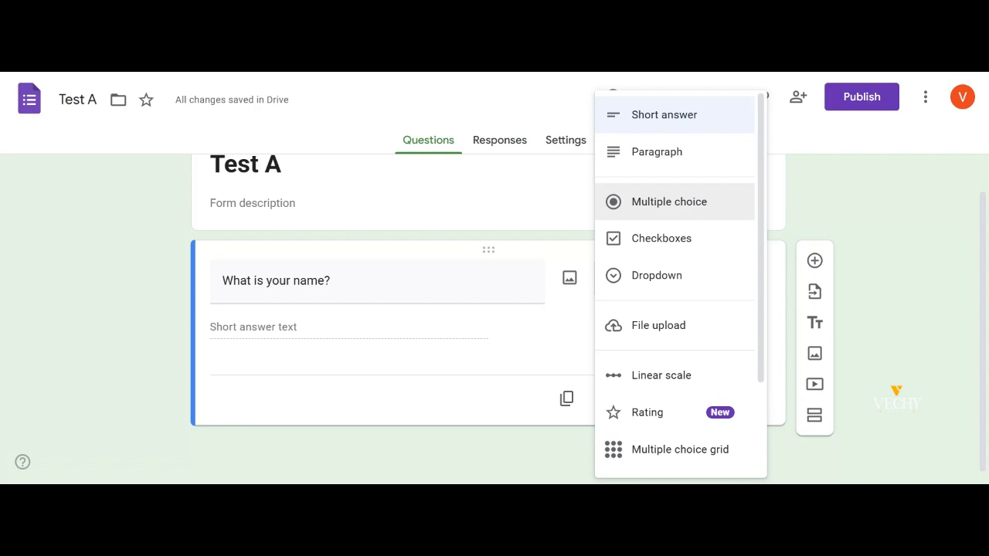
click(695, 209)
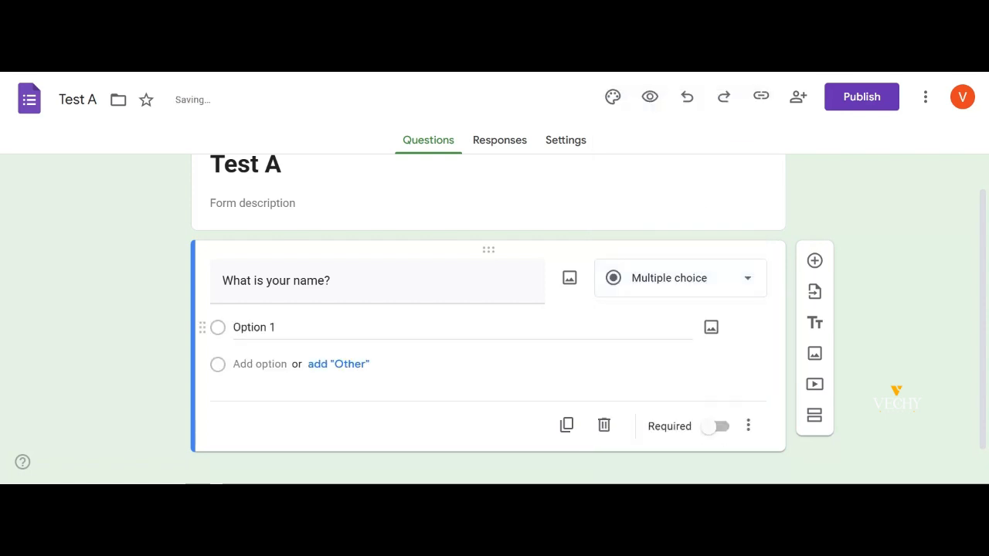
click(265, 364)
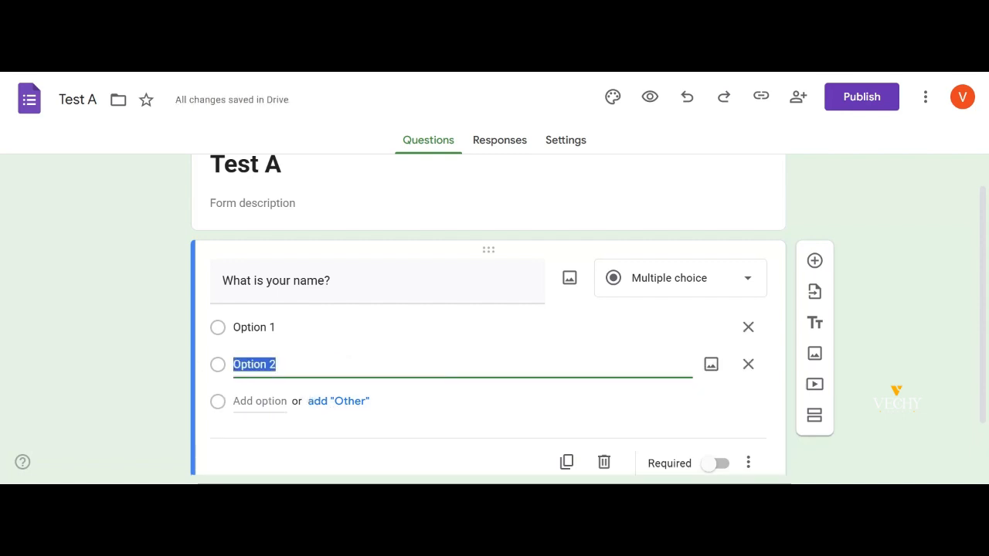
click(747, 365)
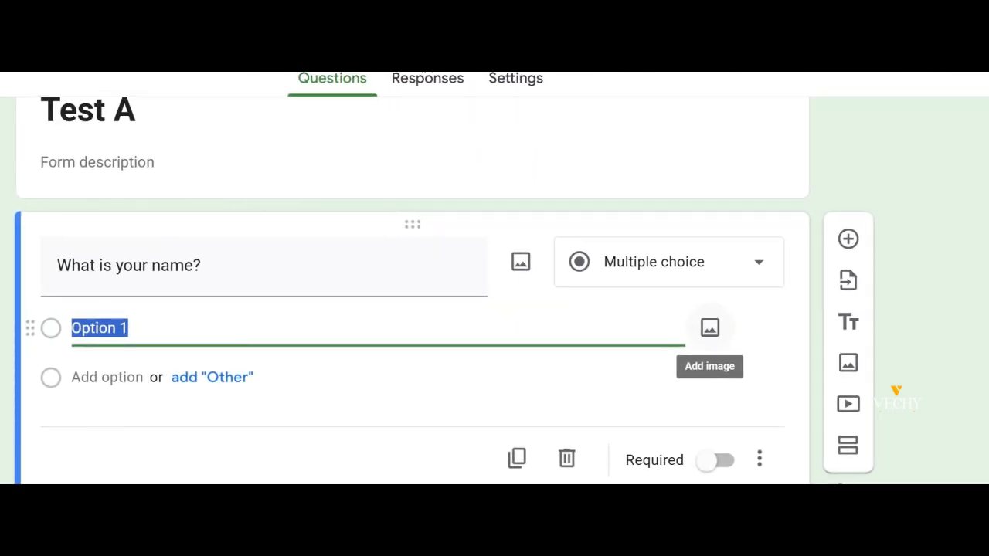
Change the question type to Checkboxes and reword the question as "What are favorite meals?"
scroll(710, 328, down, 1)
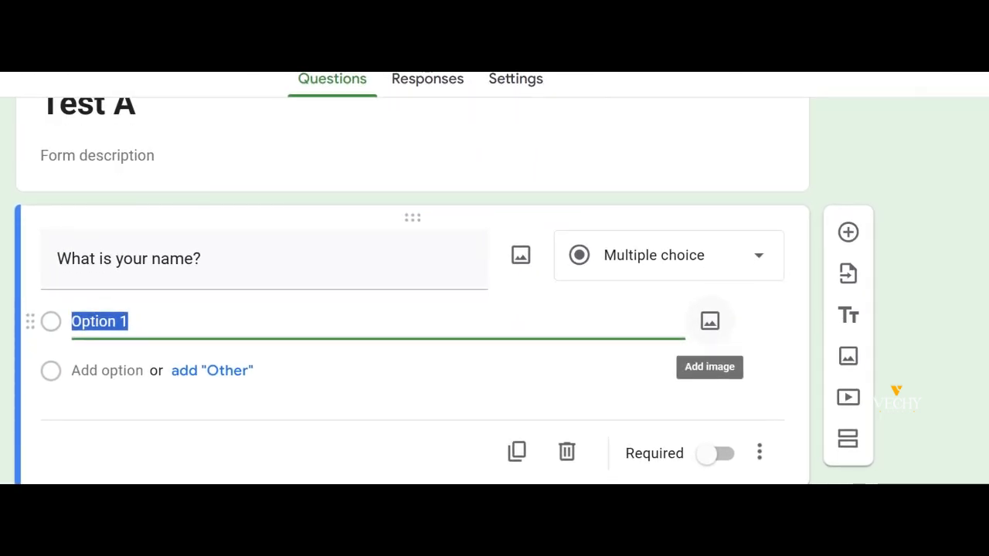
click(759, 258)
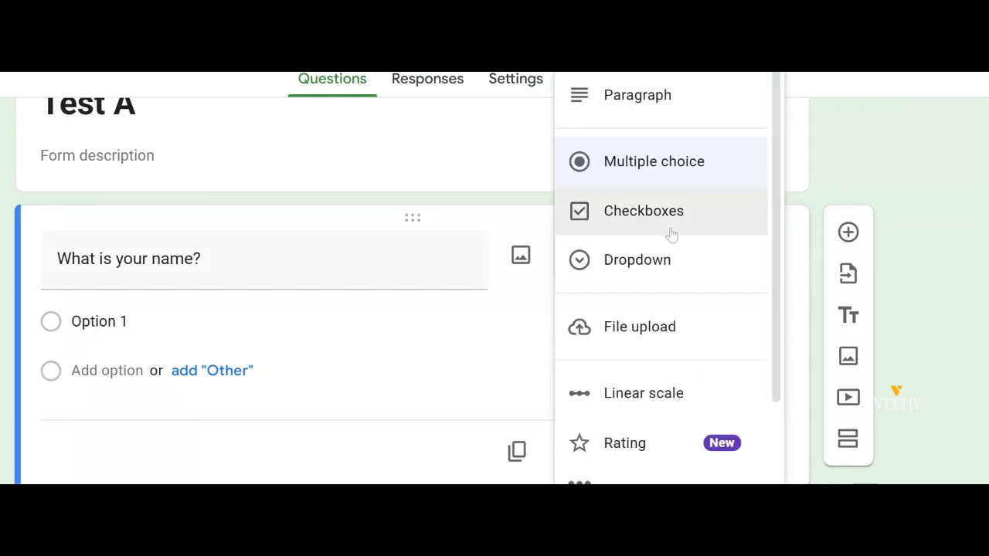
click(650, 214)
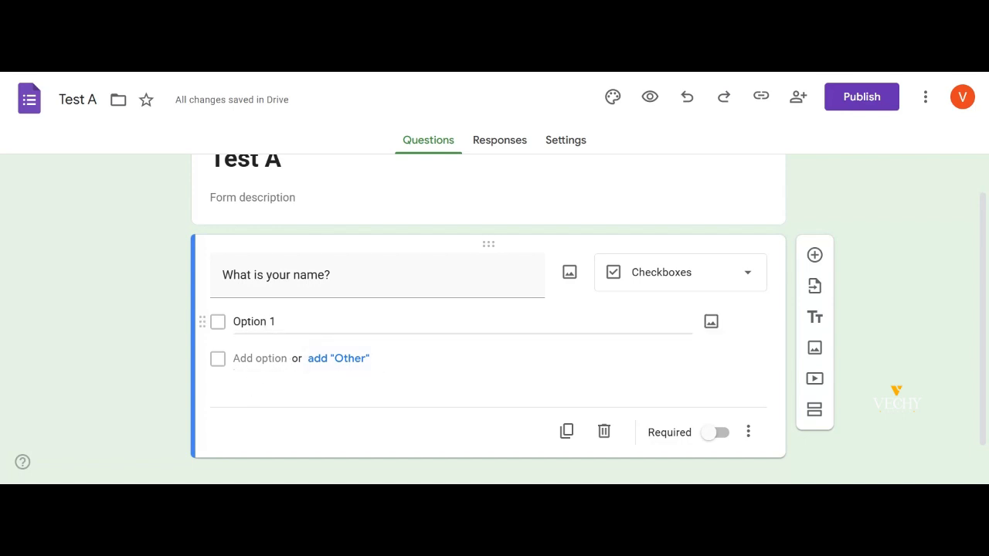
click(255, 321)
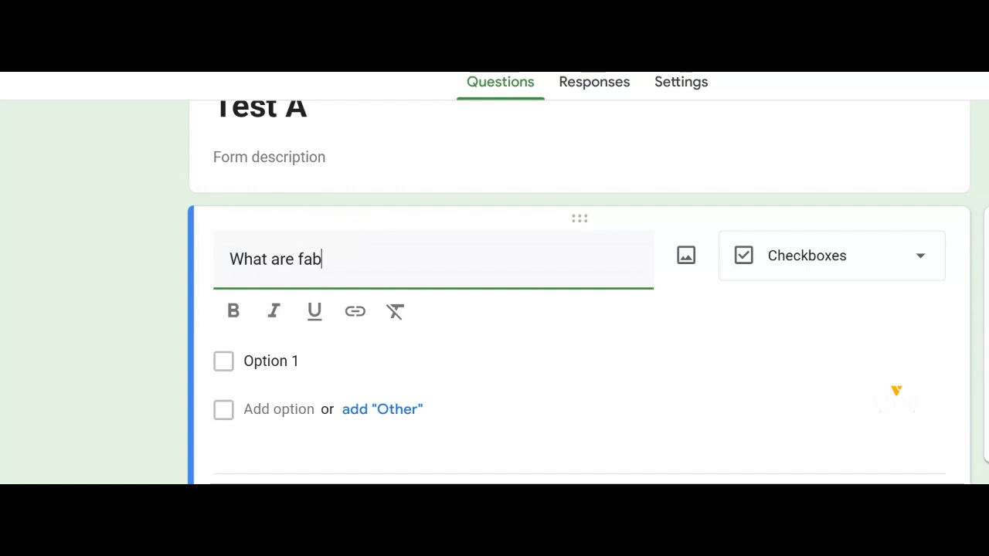
key(BackSpace)
text(vorite)
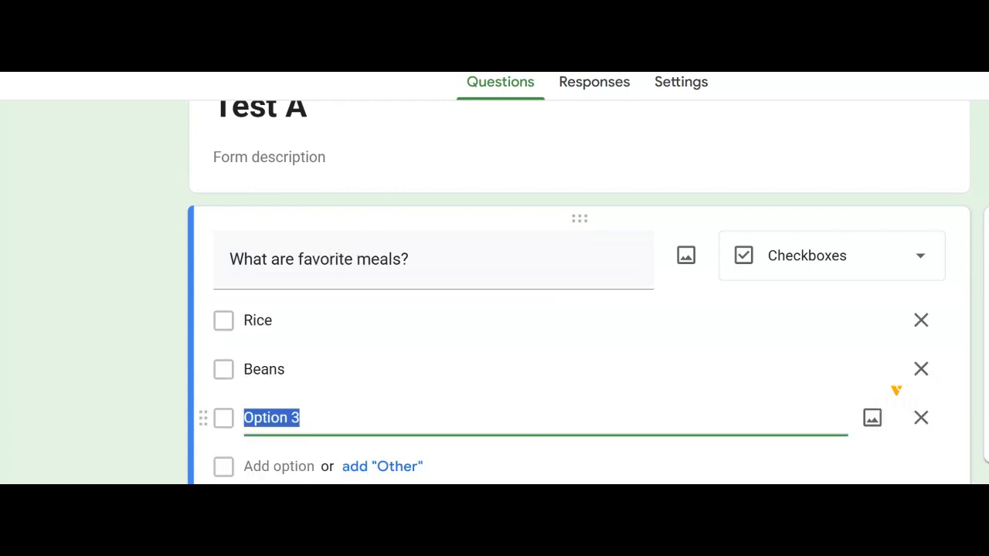
Fill in the answer options Rice, Beans, and Egg and bread for the favorite meals question
text(Egg)
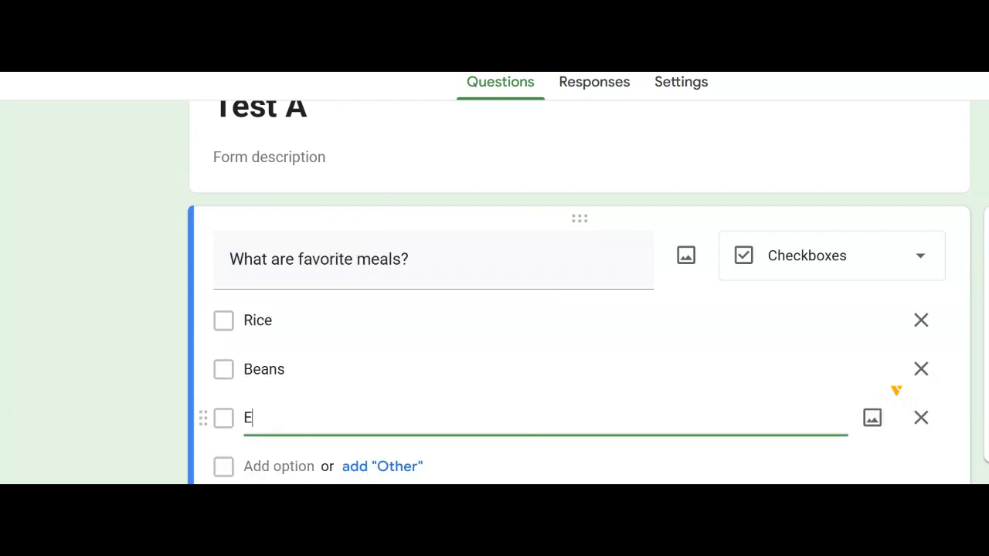
text( ab)
key(BackSpace)
text(nd bread)
Reorder the meal options so that Rice comes last, below Egg and bread
click(203, 374)
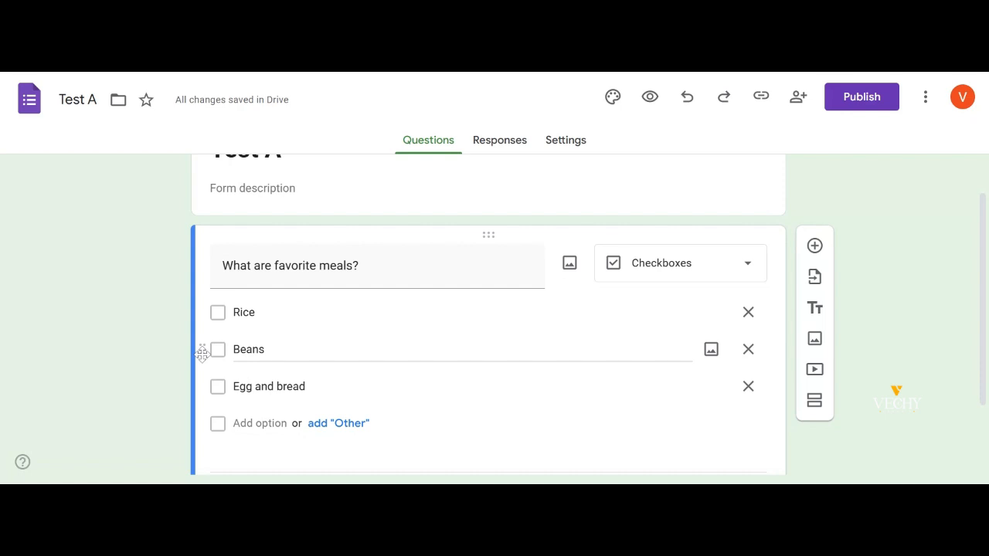
drag(202, 353, 255, 340)
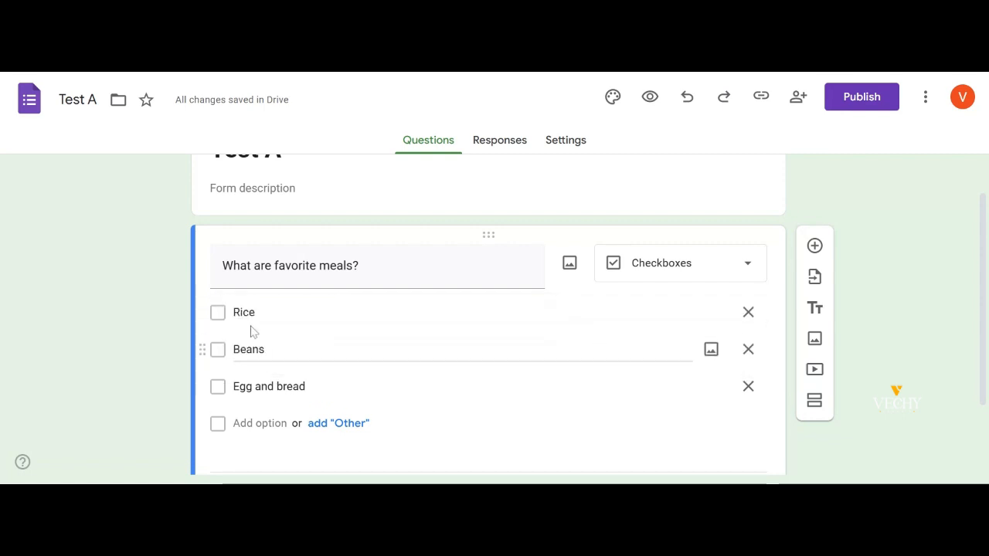
drag(206, 312, 223, 384)
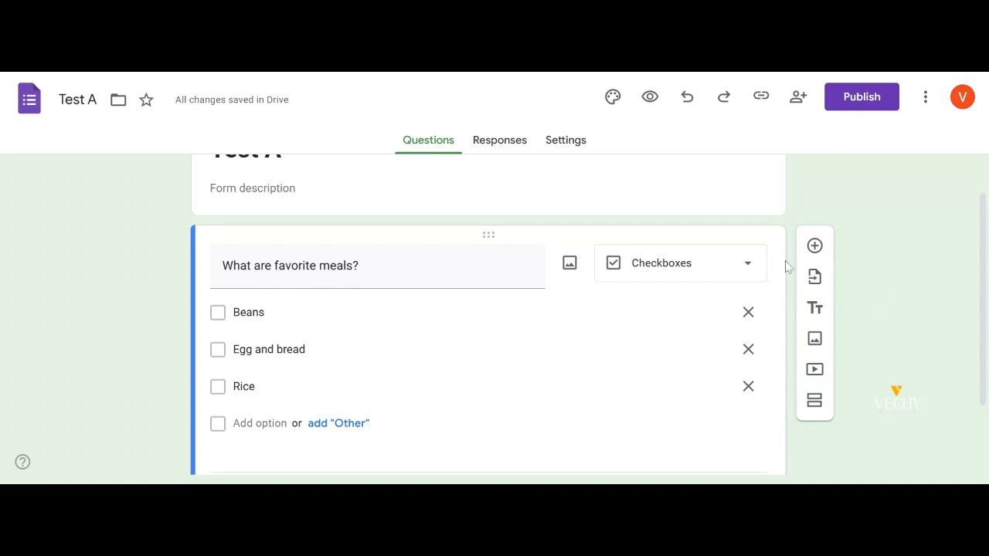
Try the Dropdown type on the favorite meals question, and the File upload type with respondents' uploads to Drive allowed
click(747, 278)
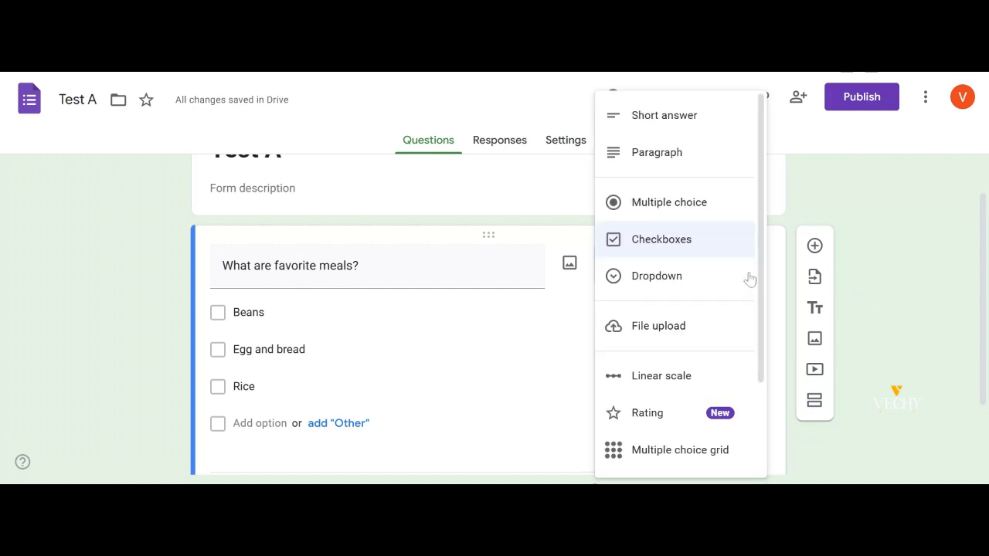
click(705, 285)
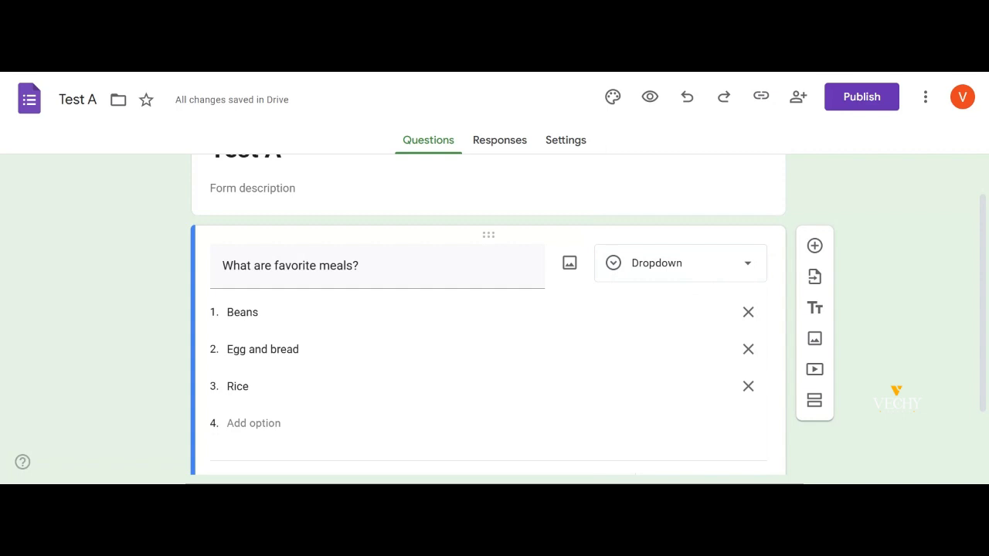
click(695, 263)
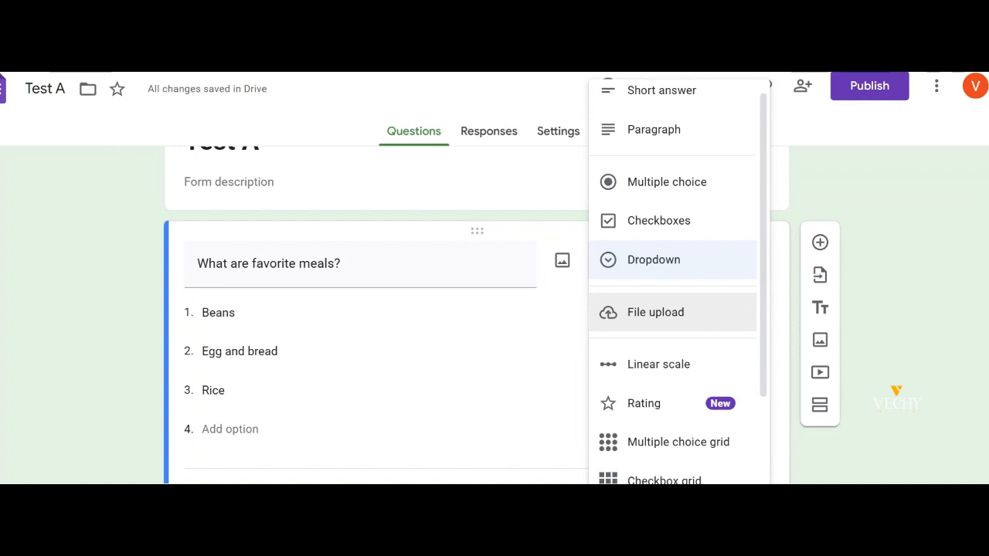
scroll(670, 319, down, 1)
click(624, 318)
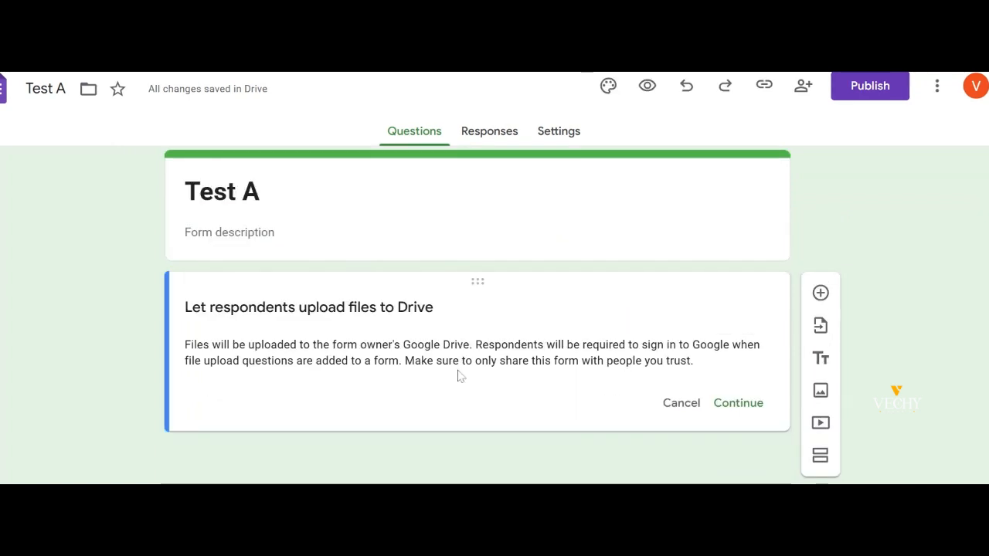
click(735, 404)
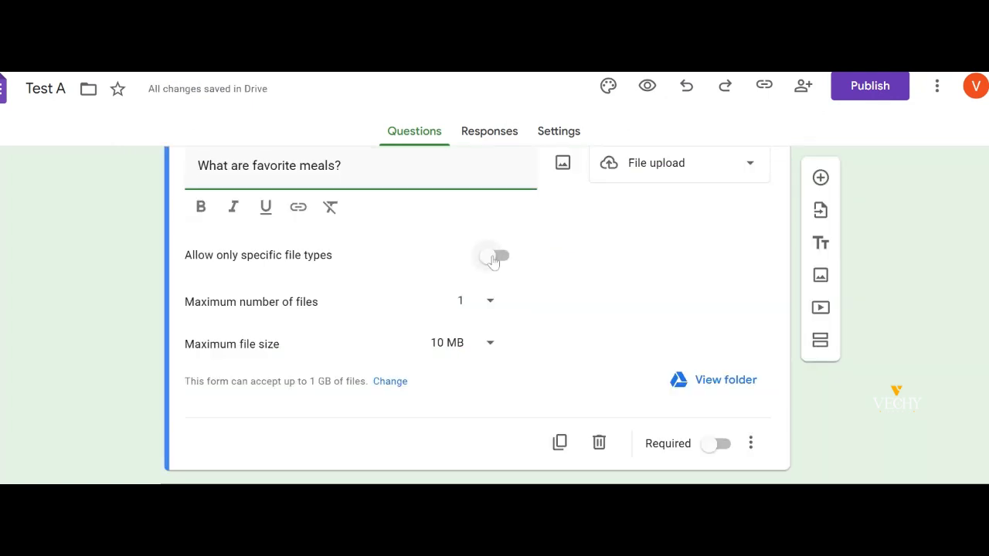
scroll(620, 265, up, 1)
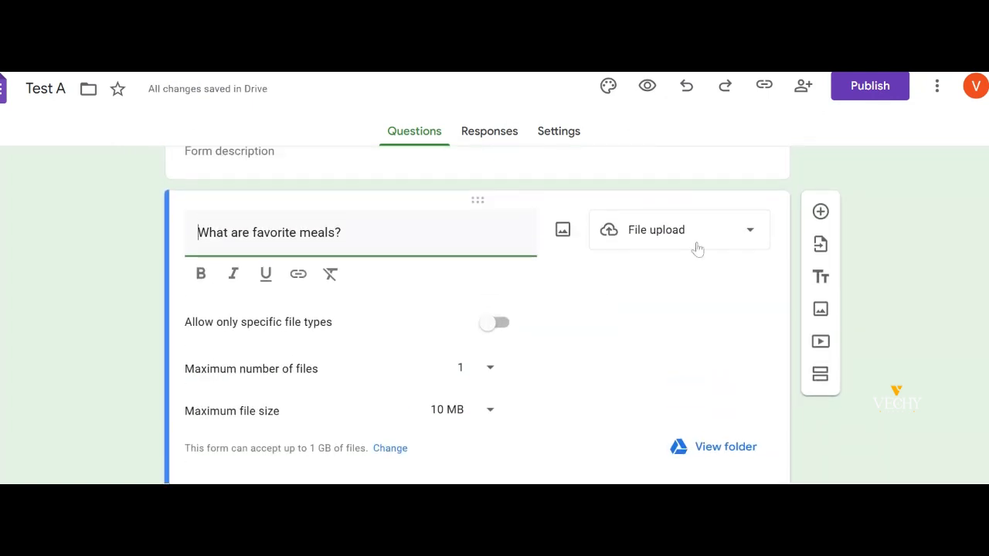
Try the Linear scale and Rating types on the favorite meals question, opening the choices for the number of rating levels
click(743, 234)
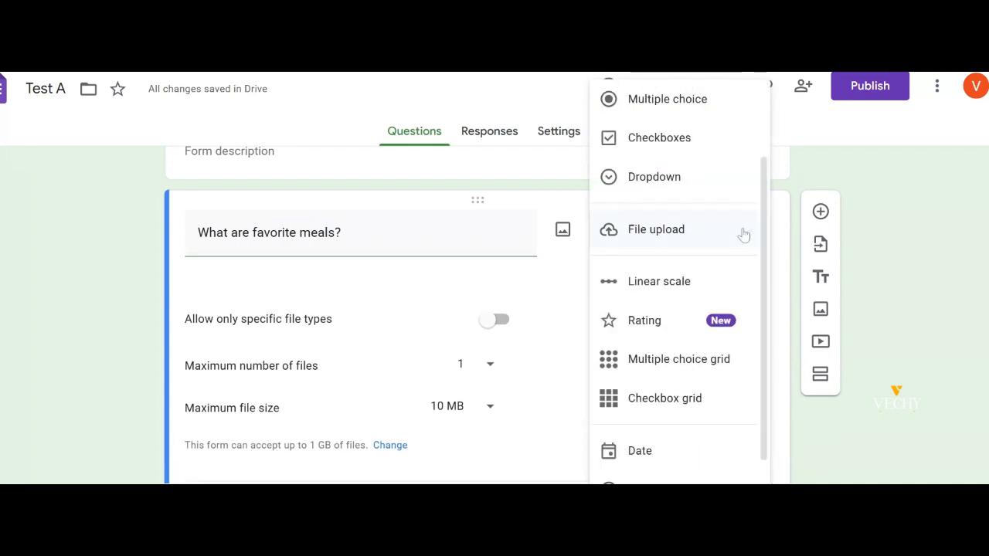
click(671, 286)
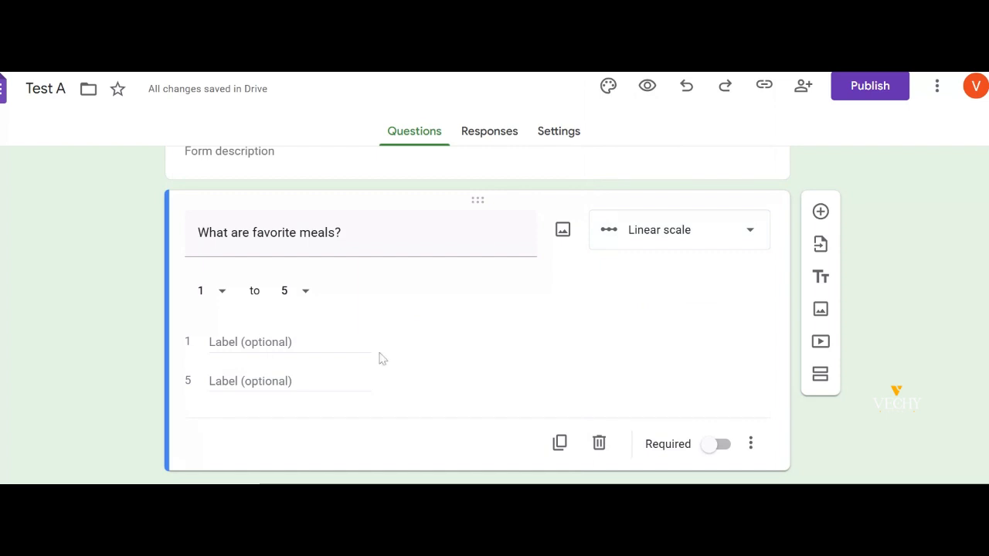
click(706, 235)
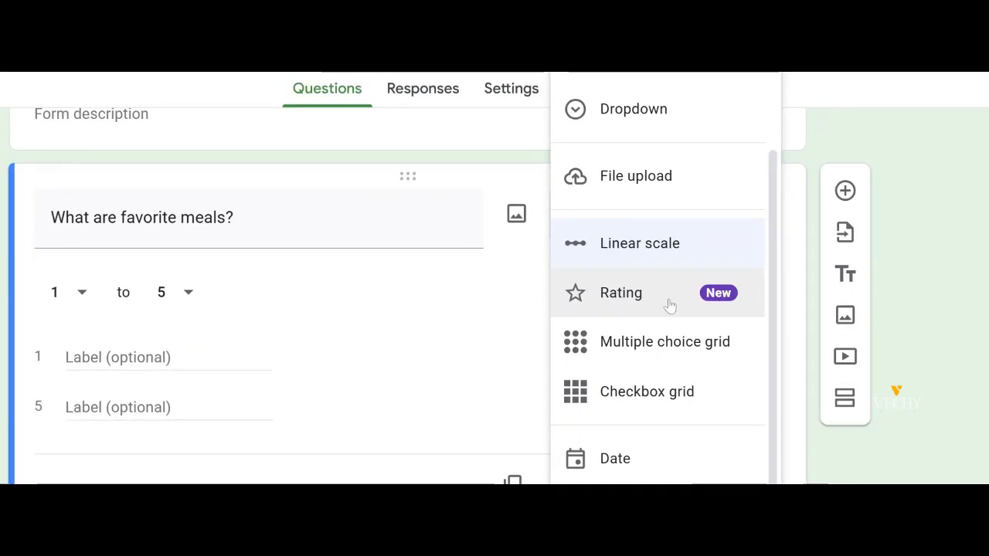
click(630, 306)
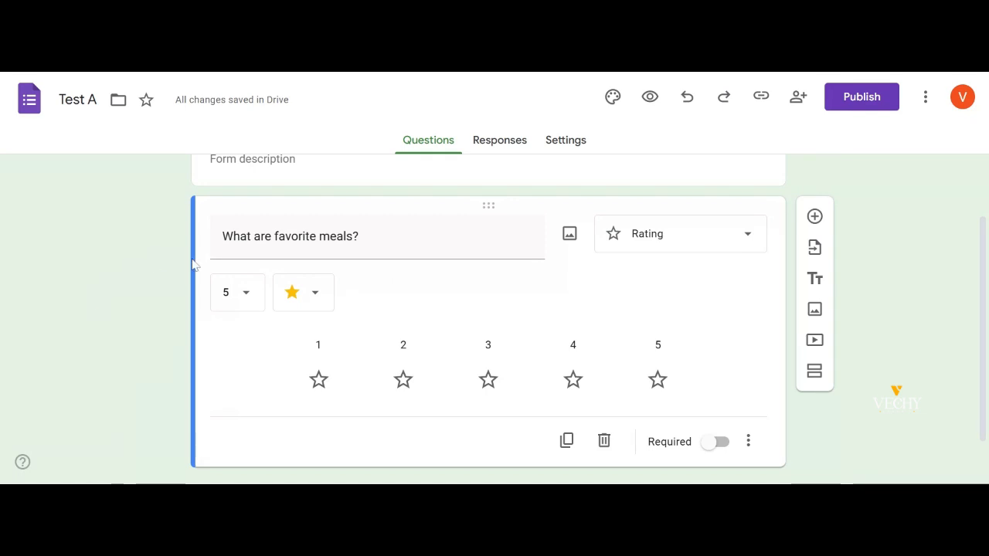
click(250, 292)
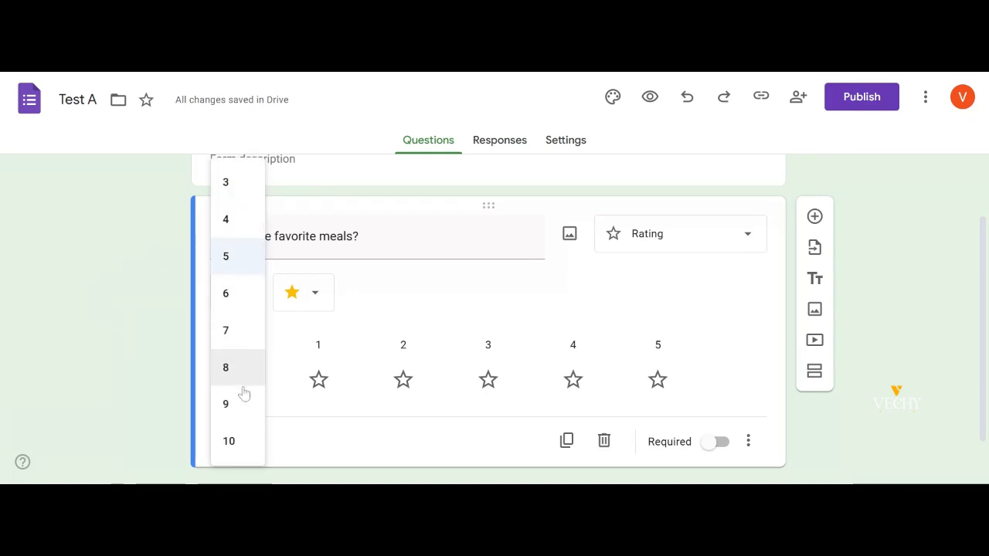
Try the Multiple choice grid type on the favorite meals question and look over its rows and columns
scroll(244, 451, down, 1)
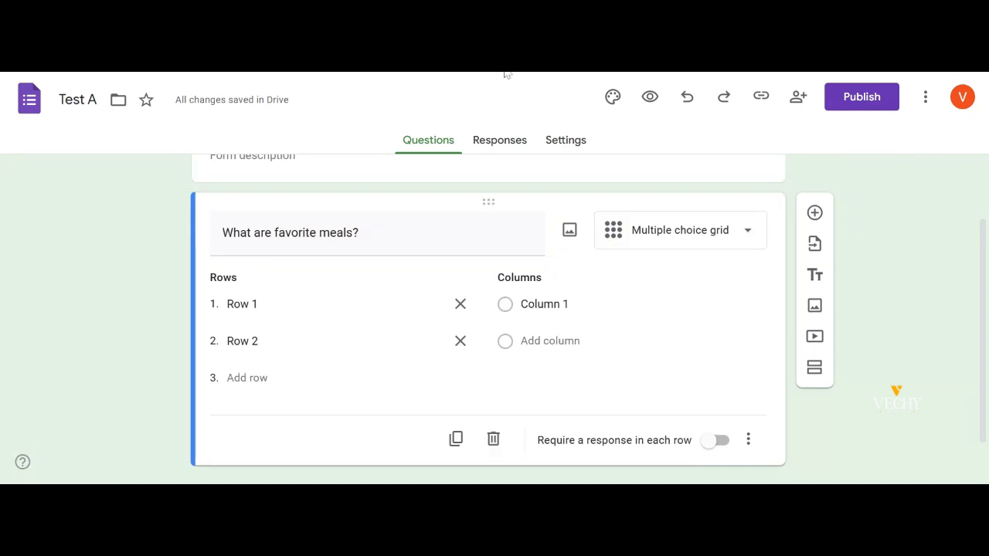
click(743, 230)
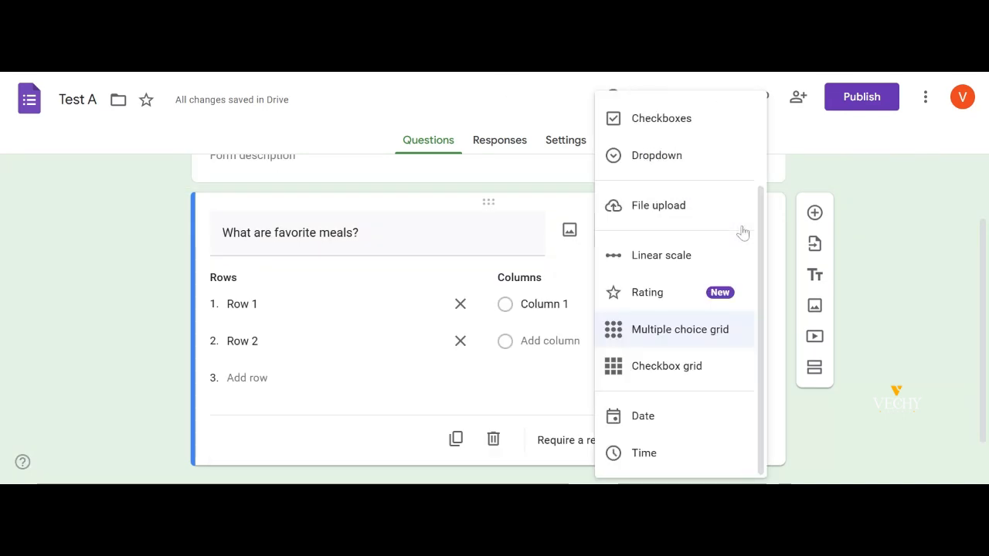
click(704, 335)
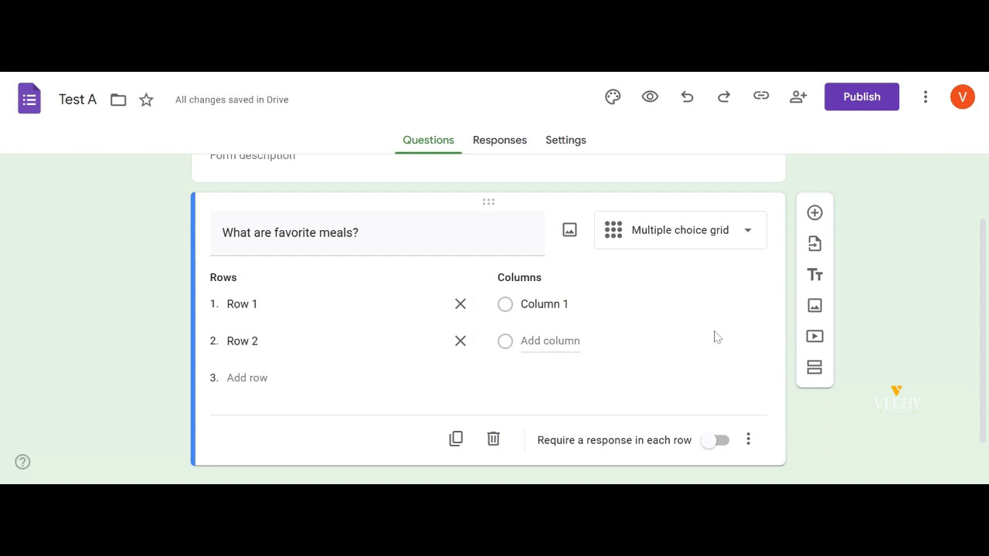
scroll(549, 336, down, 1)
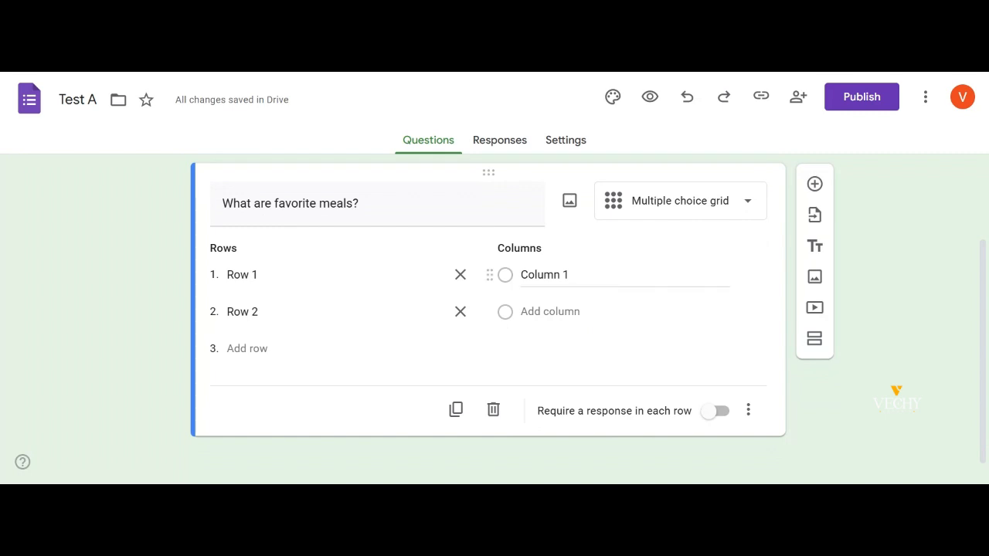
scroll(550, 275, down, 1)
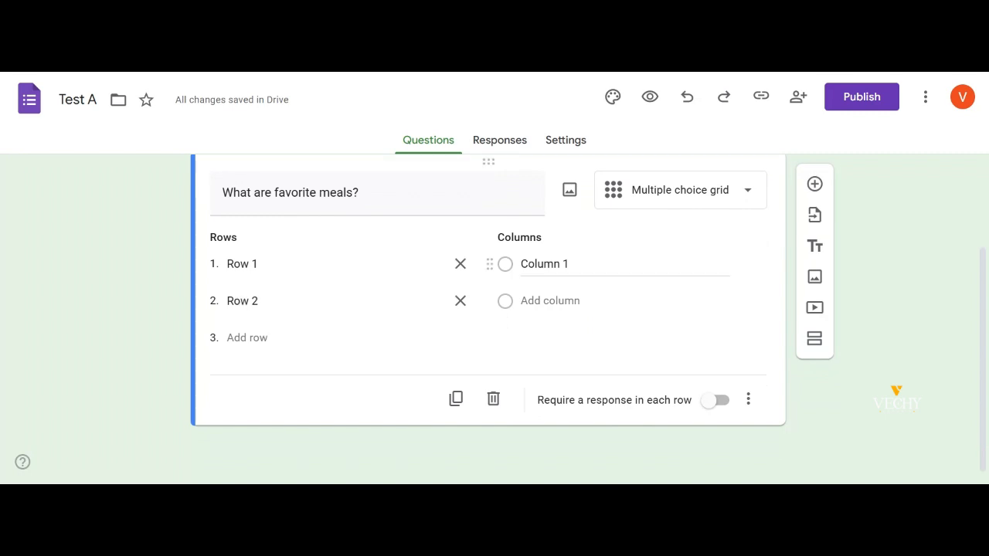
Try the Checkbox grid type on the favorite meals question and select its Row 1 and Row 2 labels
click(748, 190)
click(662, 368)
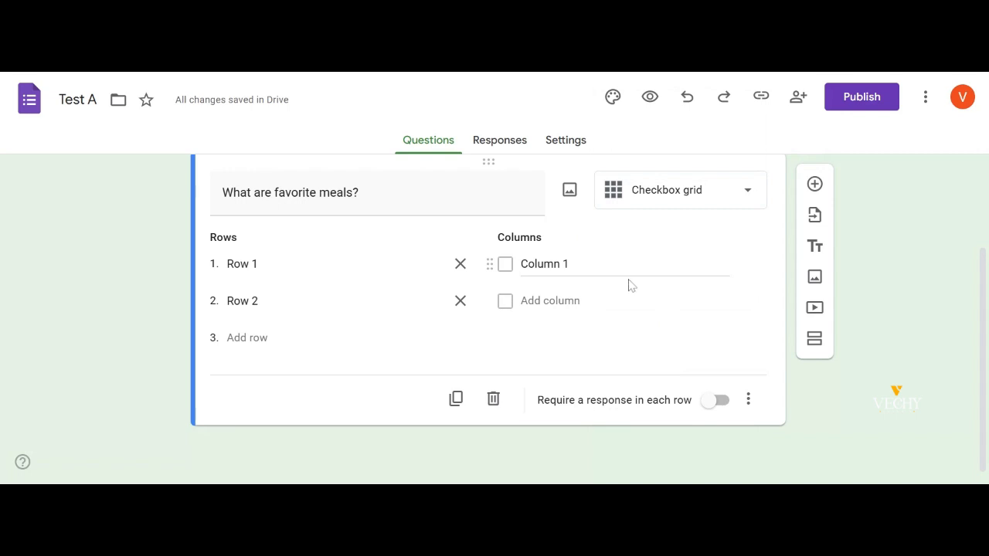
scroll(606, 282, up, 1)
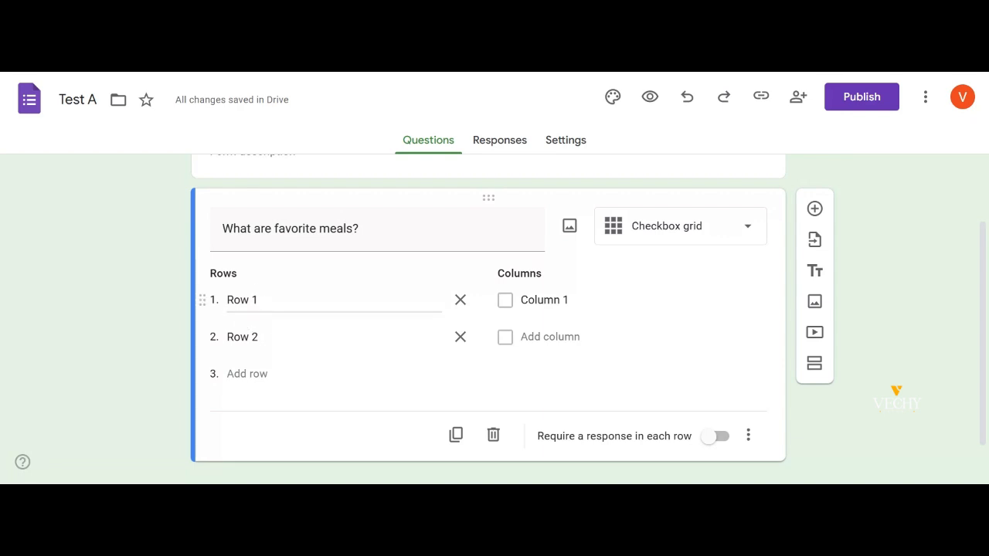
click(242, 300)
click(242, 337)
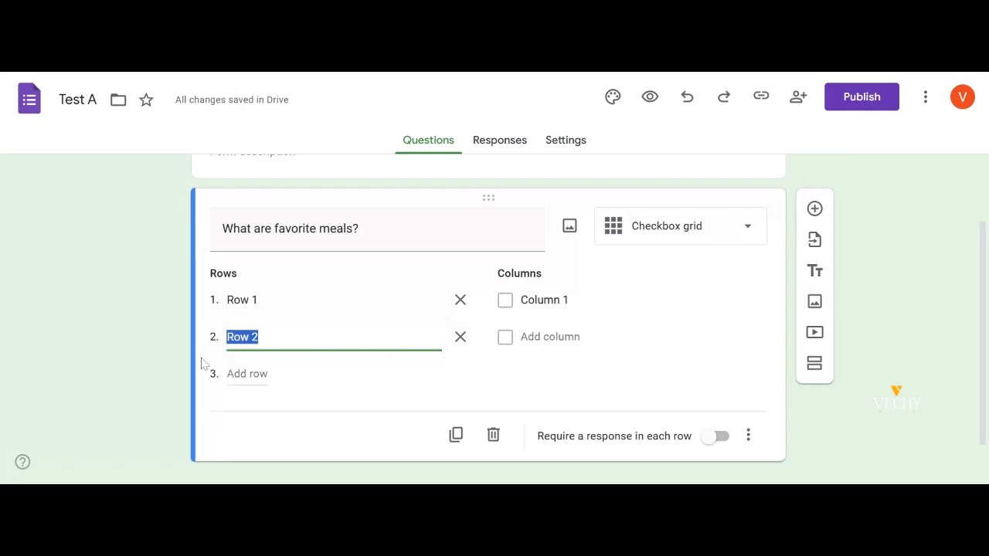
click(96, 325)
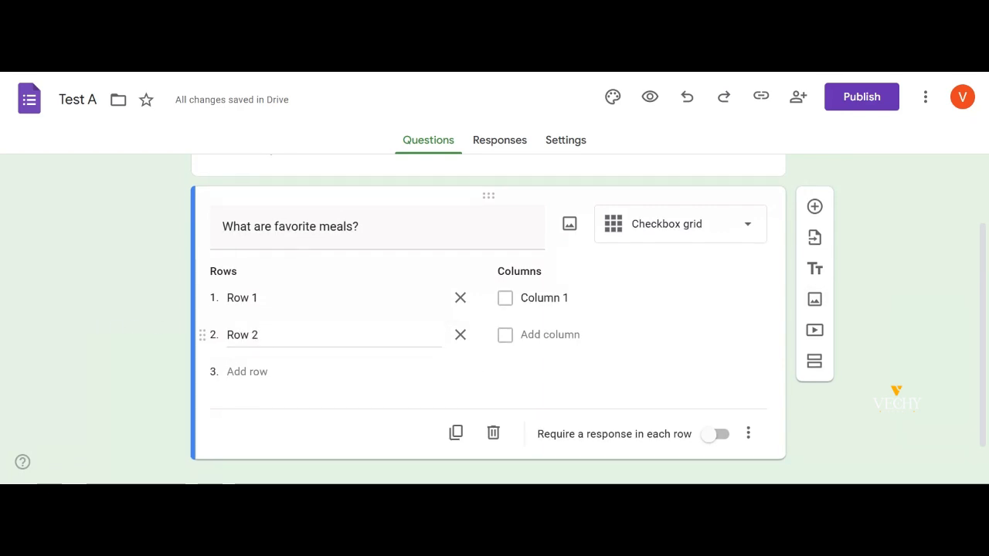
Try the Date type on the favorite meals question and switch it to the Time type
click(727, 234)
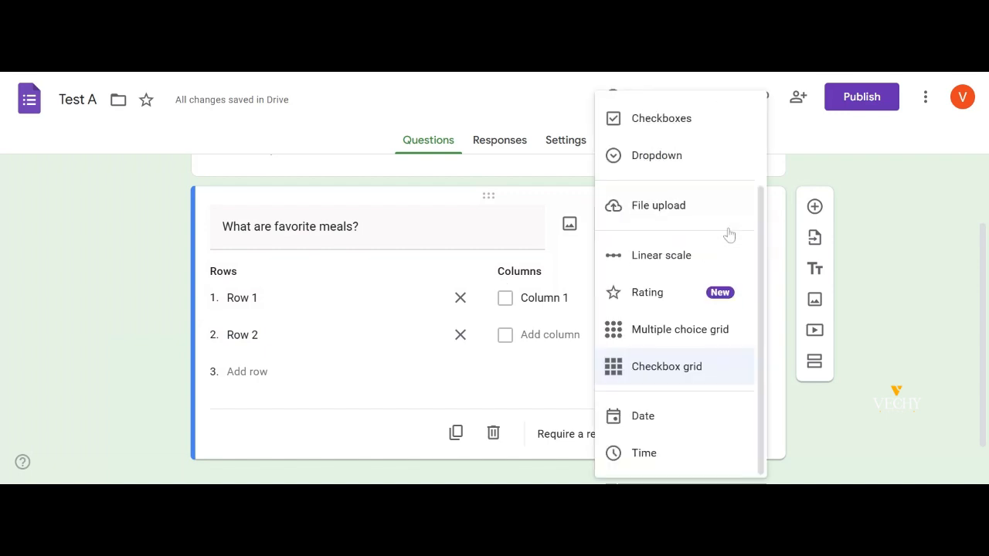
click(656, 417)
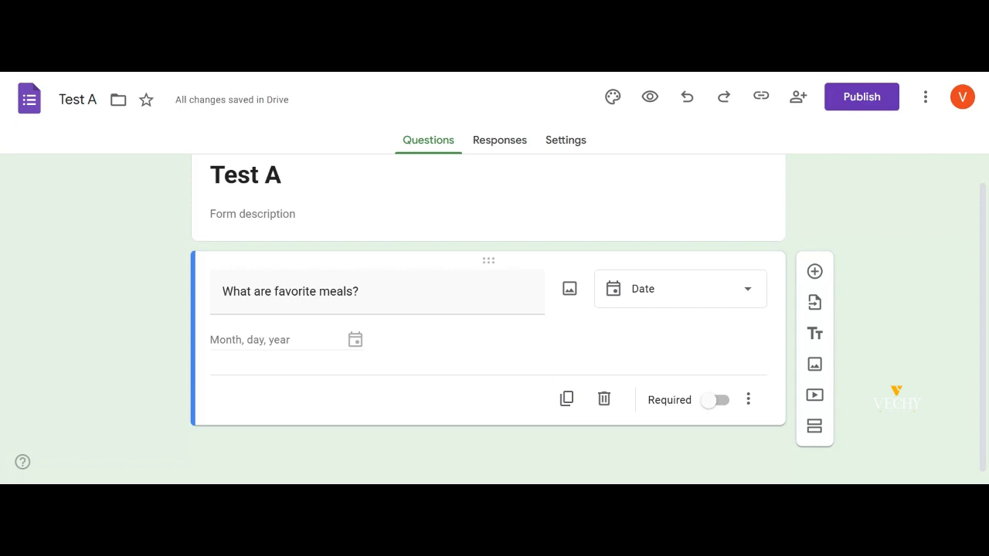
click(745, 290)
click(660, 455)
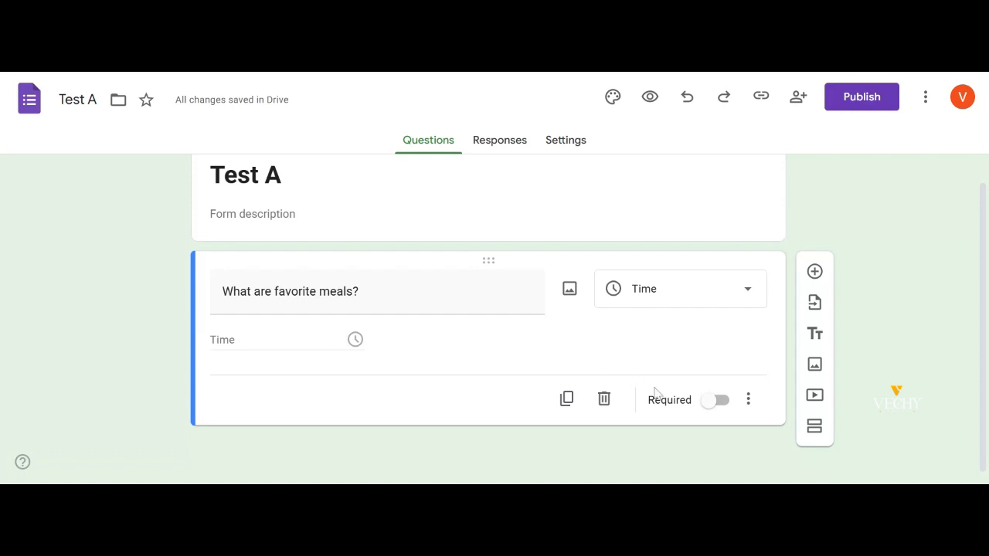
click(739, 293)
scroll(706, 287, up, 1)
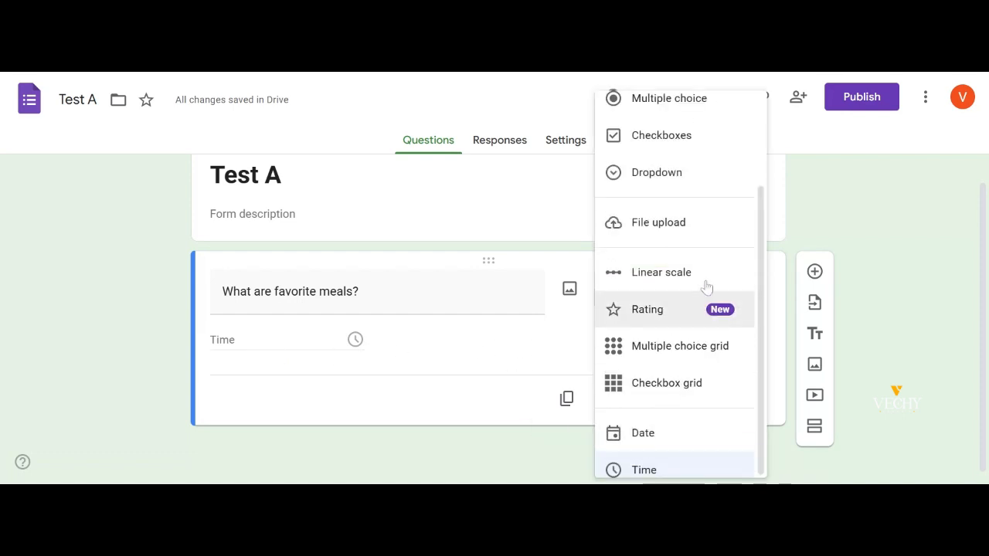
scroll(706, 287, up, 2)
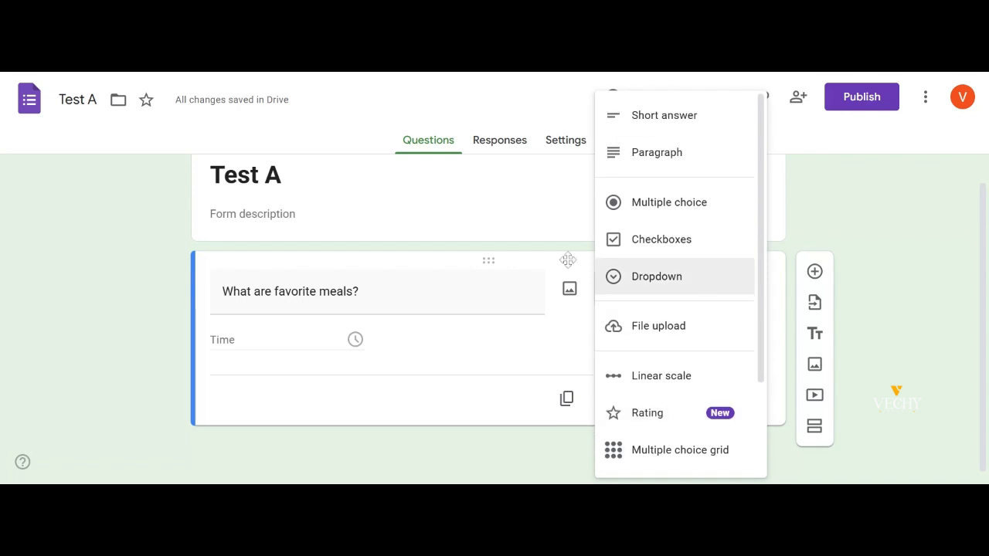
click(472, 387)
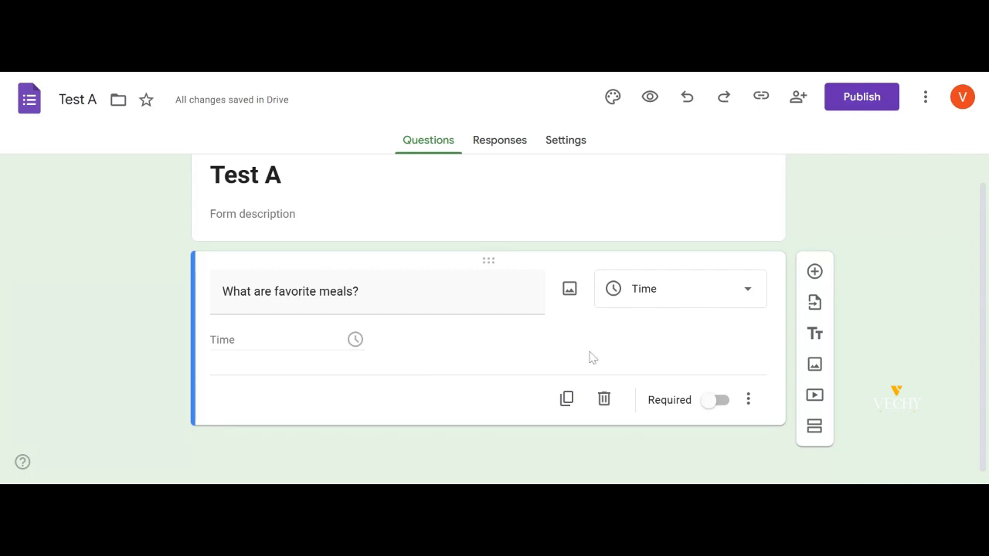
Duplicate the favorite meals question and change the copy's question type to Date
click(566, 400)
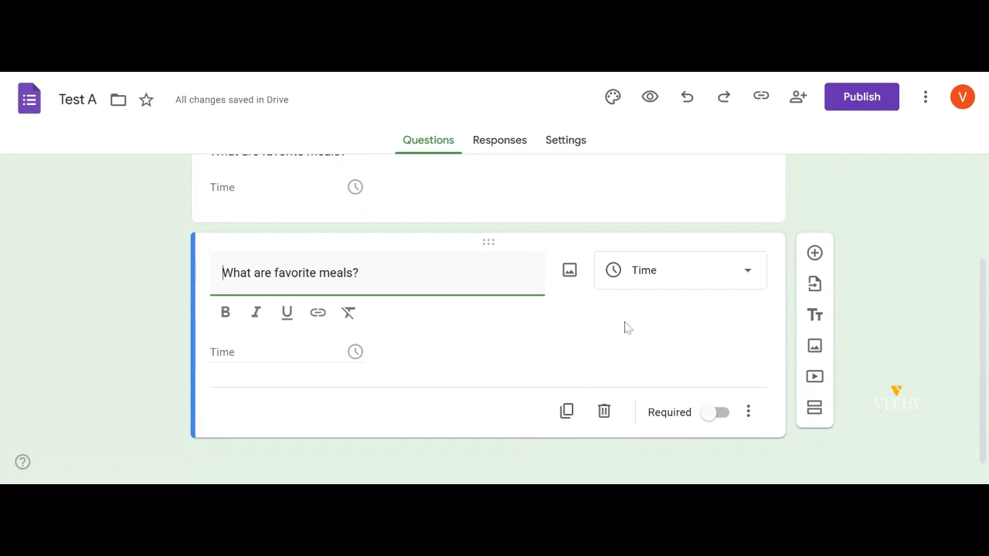
scroll(454, 311, up, 2)
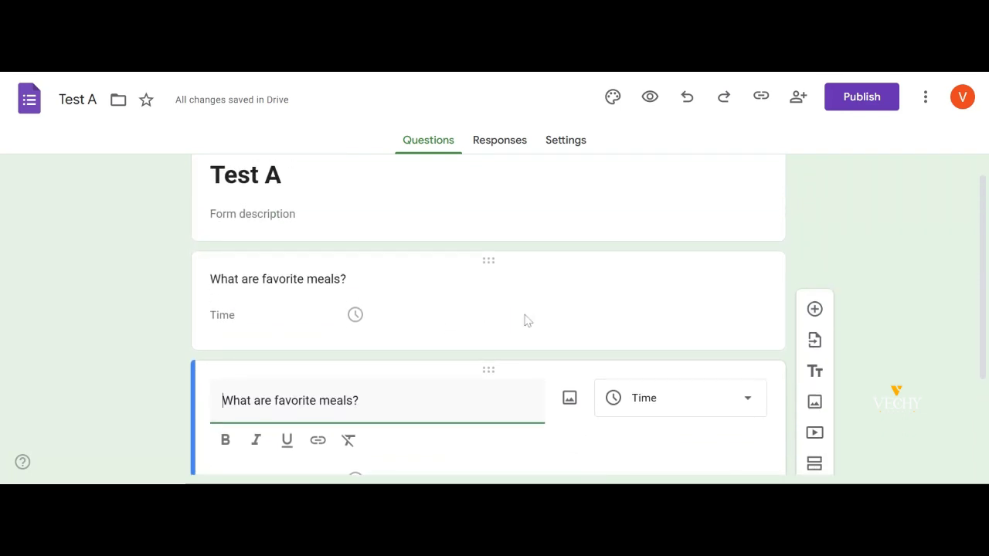
scroll(570, 390, down, 1)
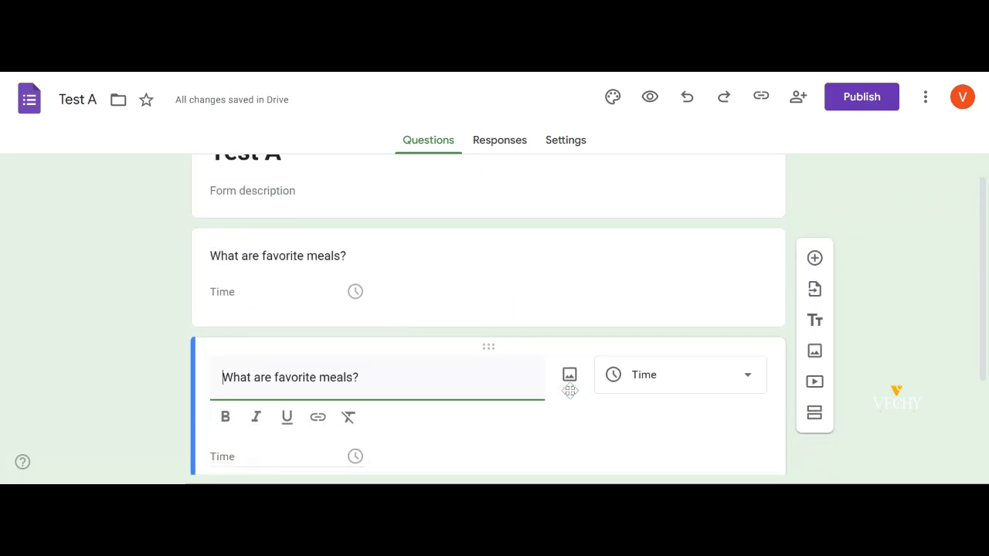
click(712, 378)
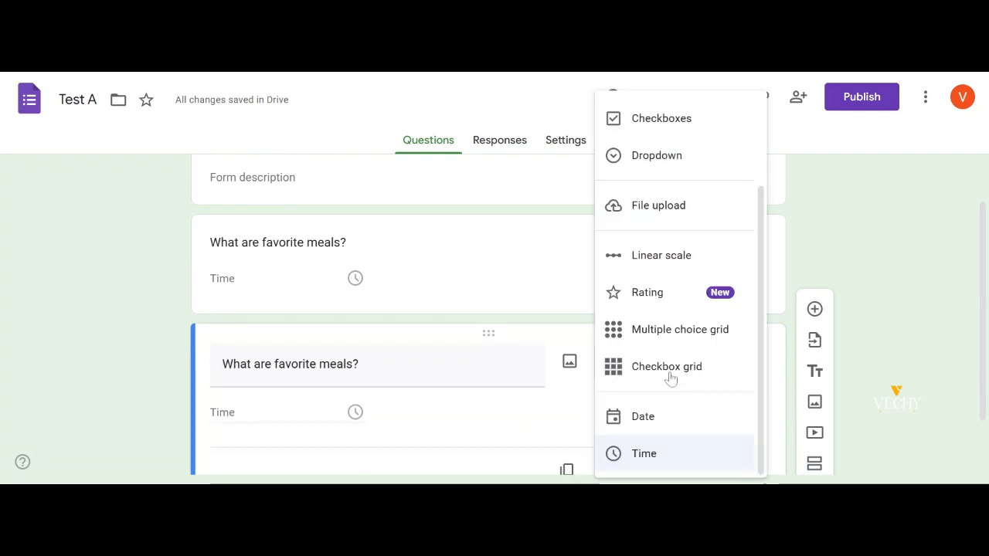
click(666, 416)
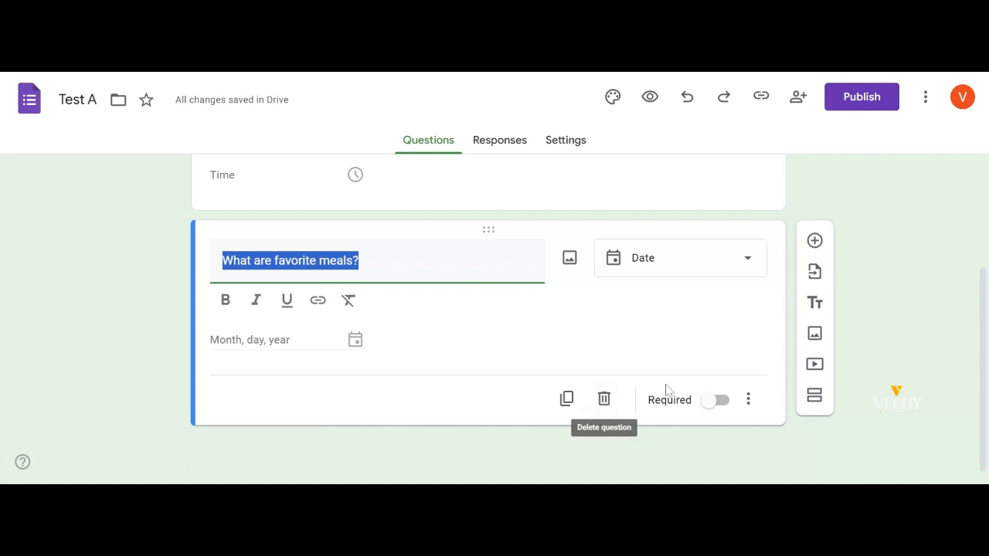
click(172, 381)
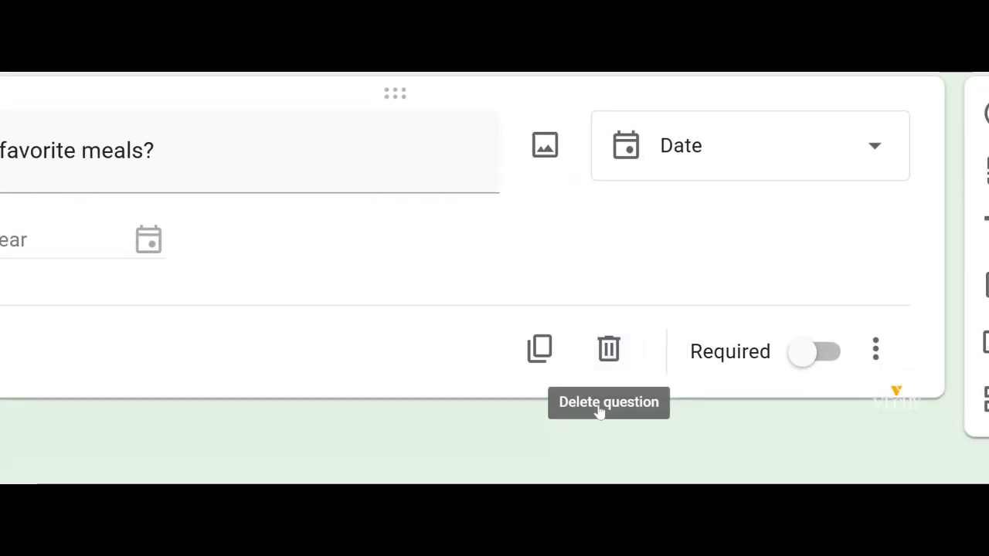
Delete the duplicated favorite meals question with the Date type and undo the deletion
click(599, 403)
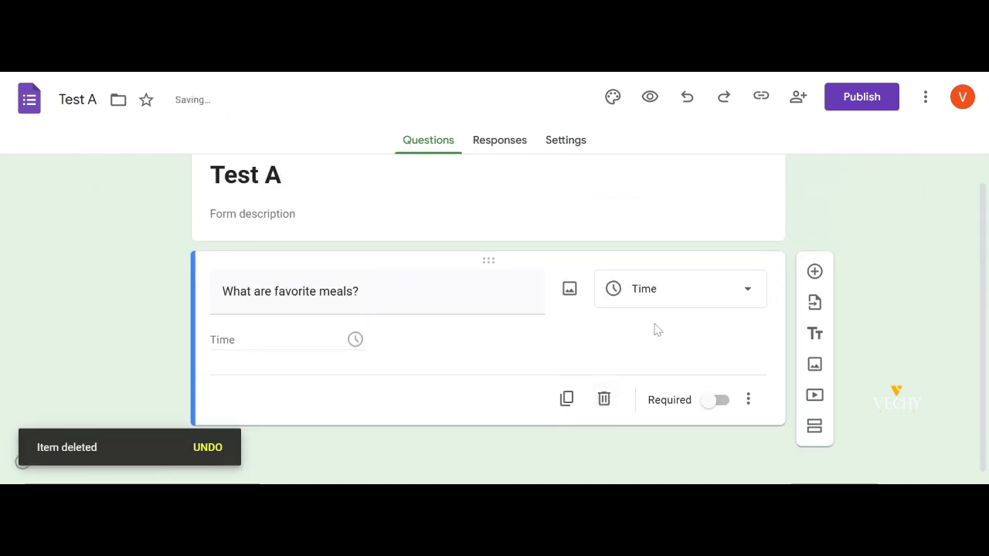
click(212, 449)
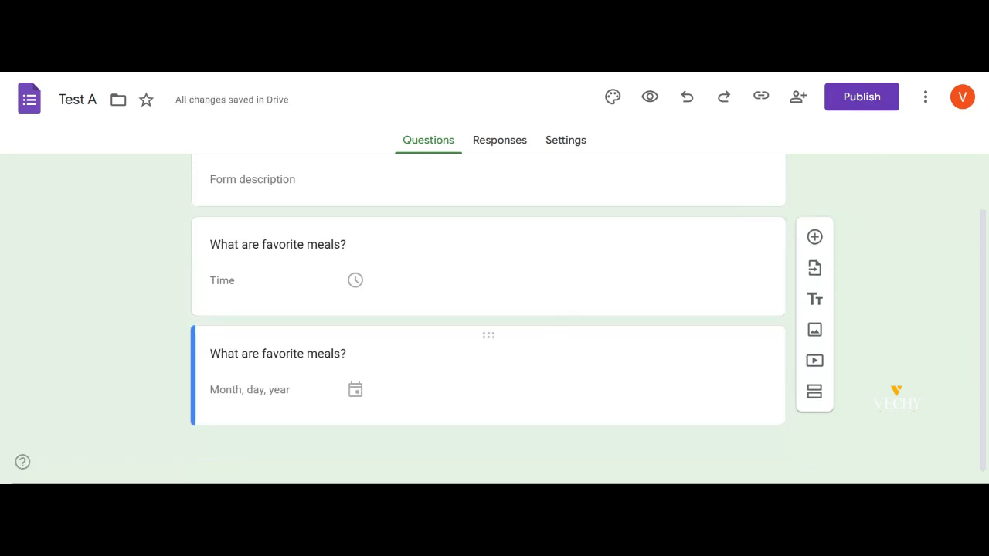
scroll(593, 385, up, 3)
scroll(593, 385, down, 1)
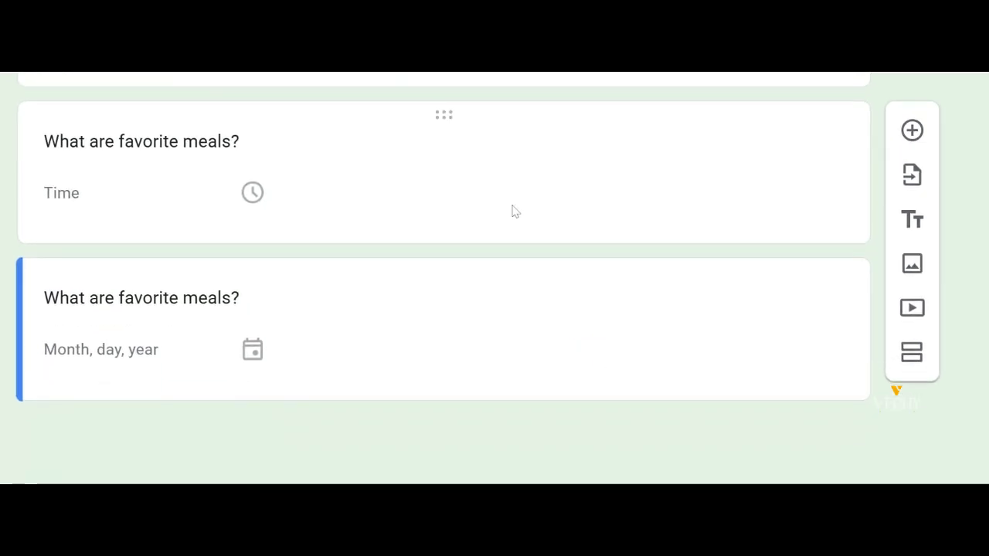
Make the favorite meals question with the Time type required and switch the requirement off again
click(492, 196)
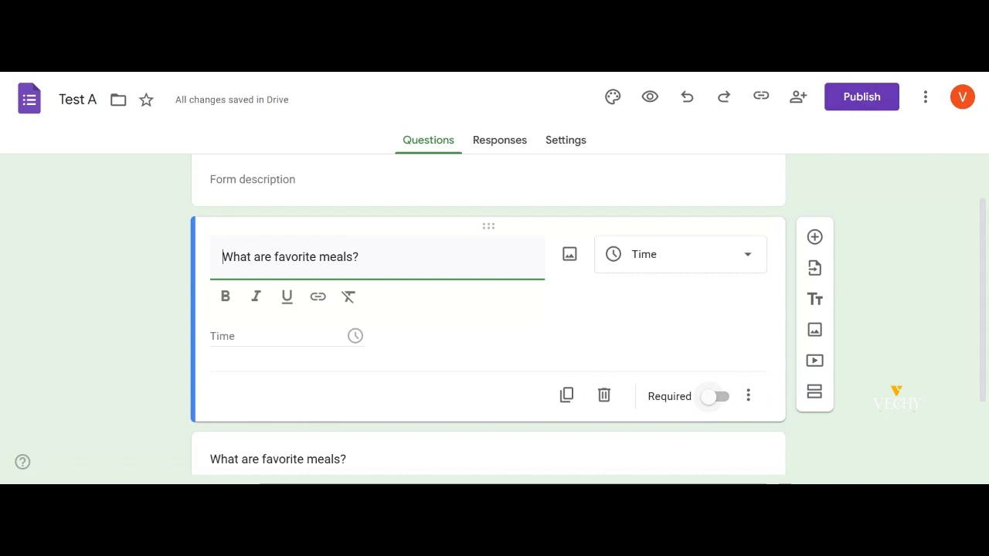
click(720, 398)
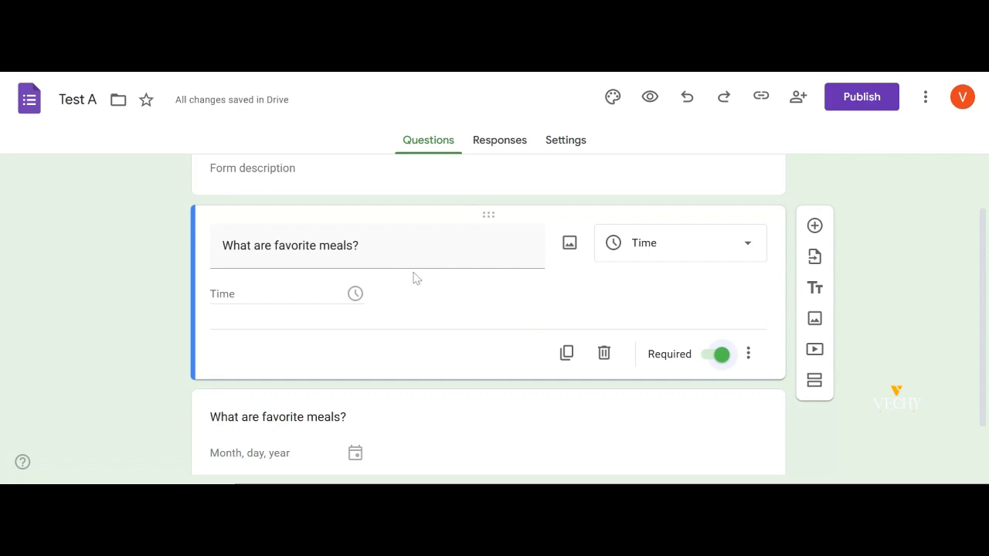
scroll(467, 307, down, 2)
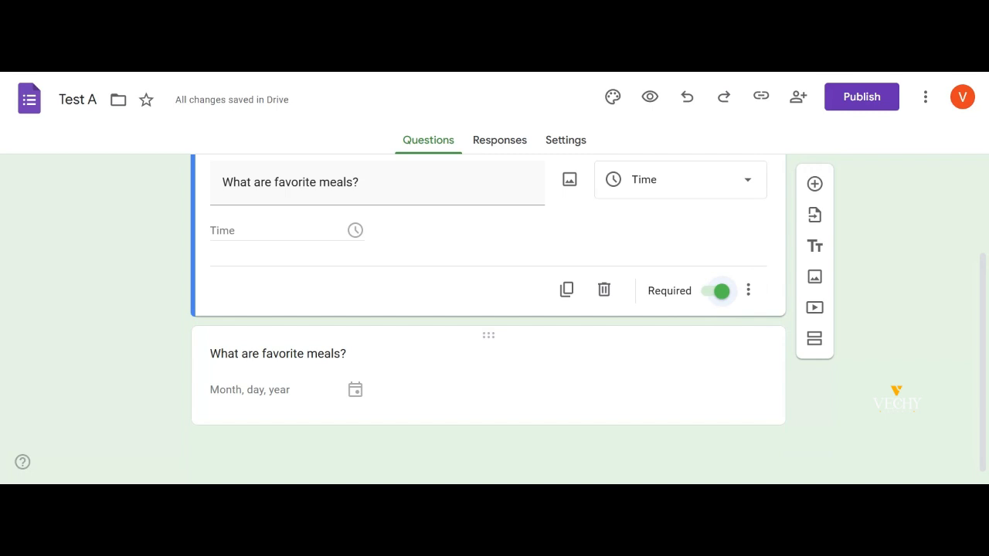
click(720, 294)
scroll(723, 299, up, 1)
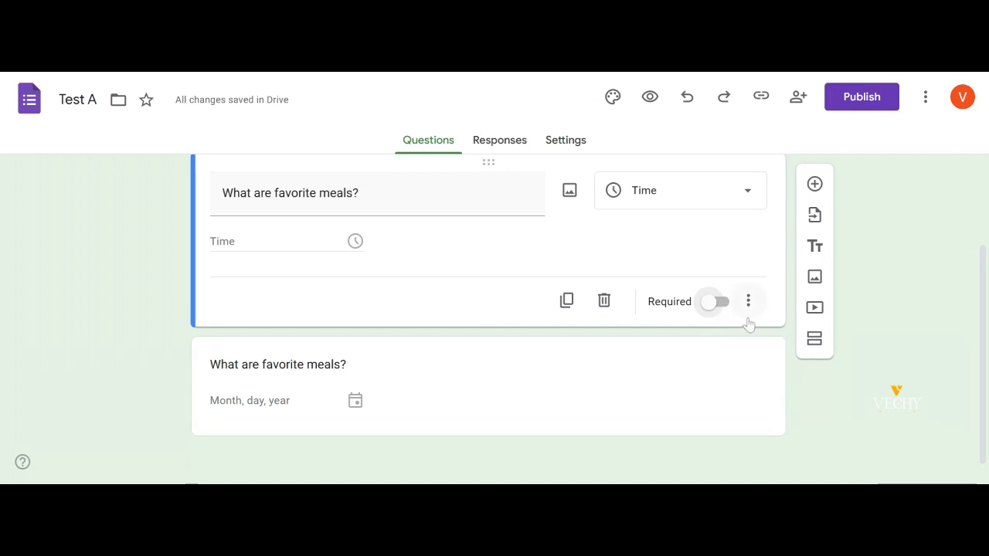
Try the Dropdown type on the first favorite meals question and enable Go to section based on answer
scroll(715, 317, up, 1)
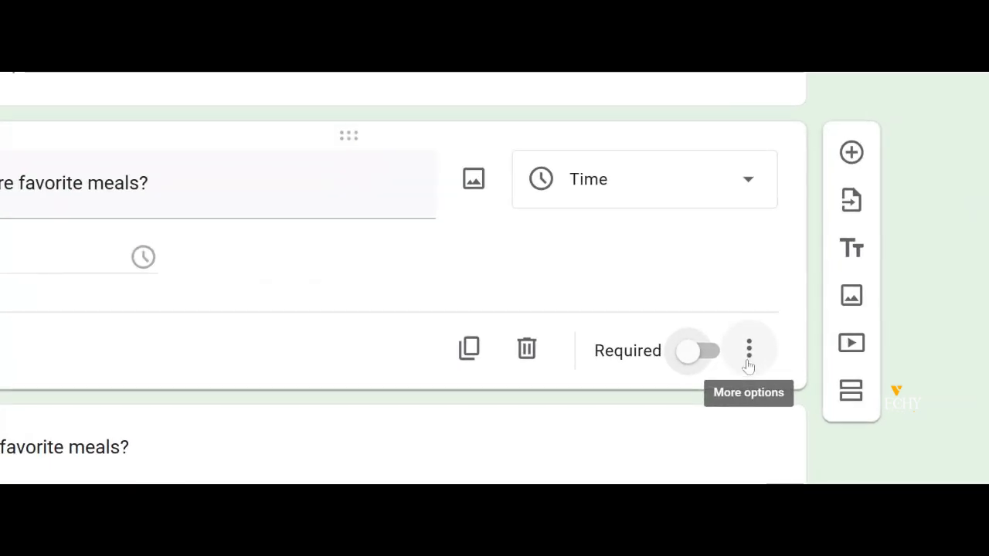
click(748, 351)
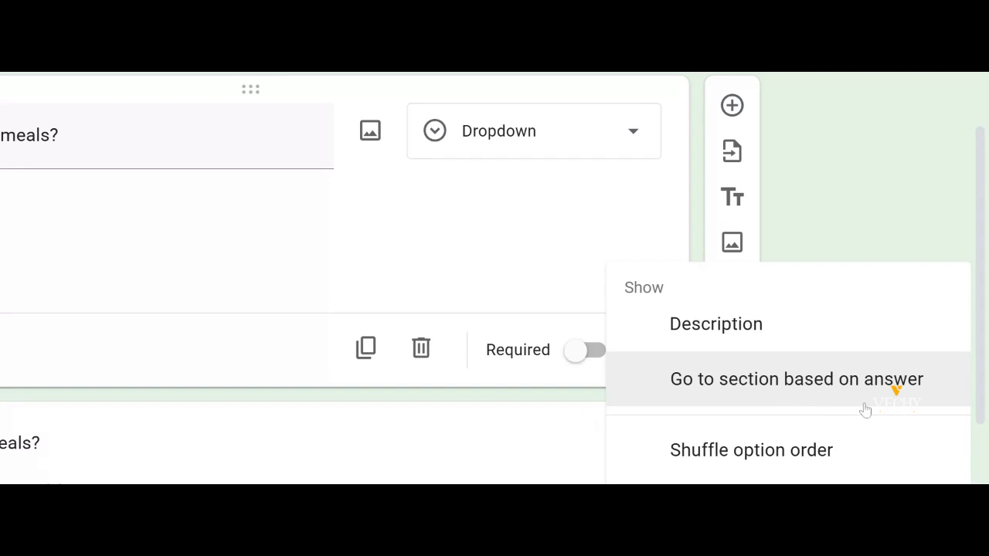
click(864, 403)
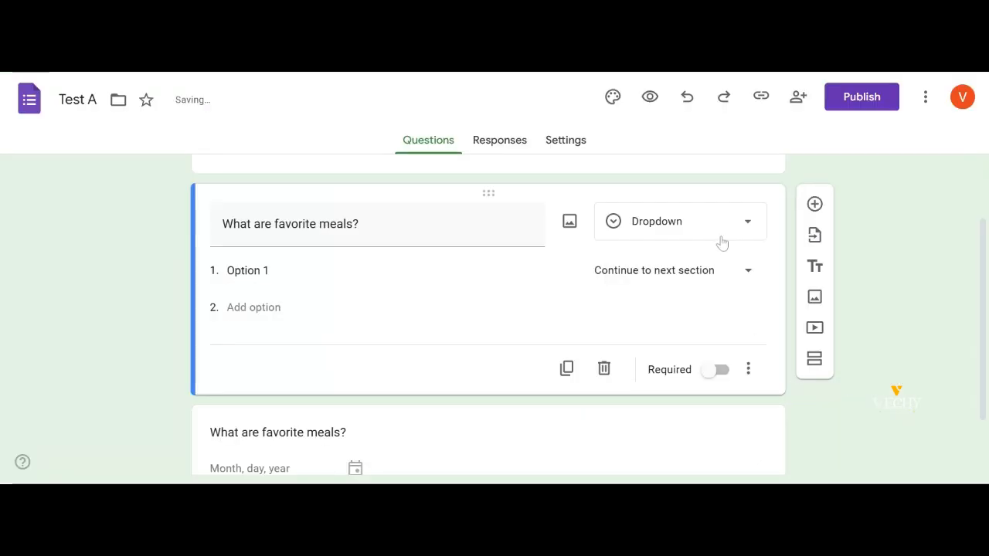
Try the Paragraph type on the first favorite meals question and look at its additional options
click(684, 223)
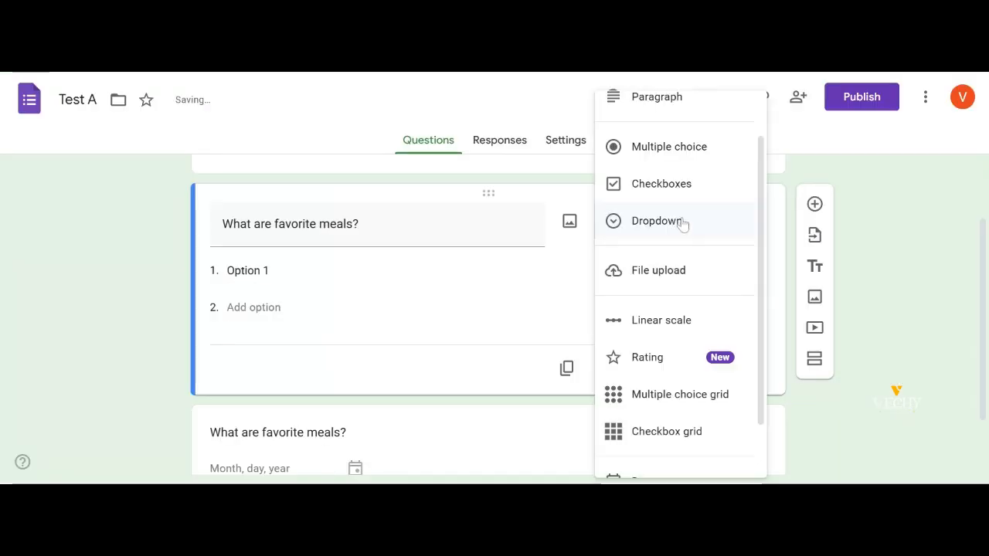
click(667, 108)
click(748, 344)
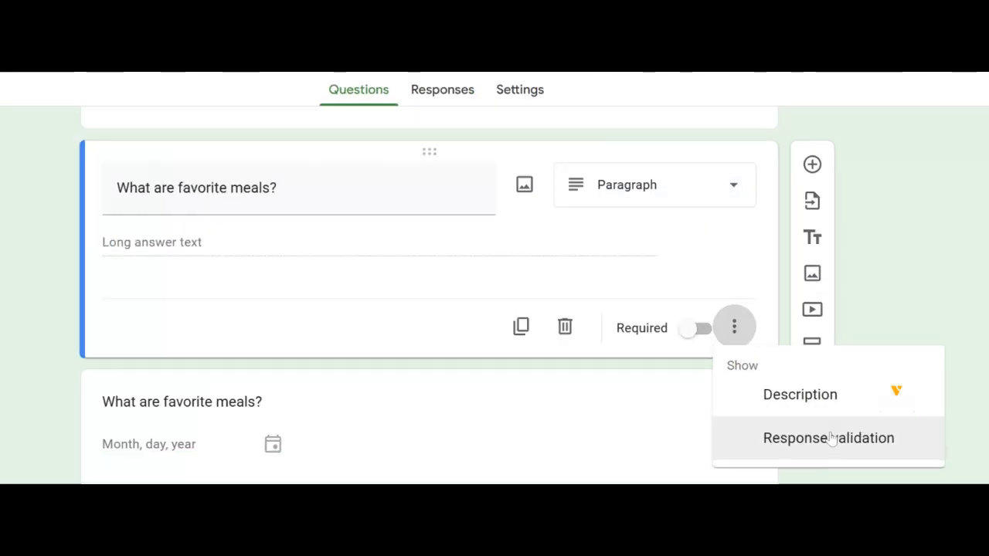
scroll(831, 438, down, 1)
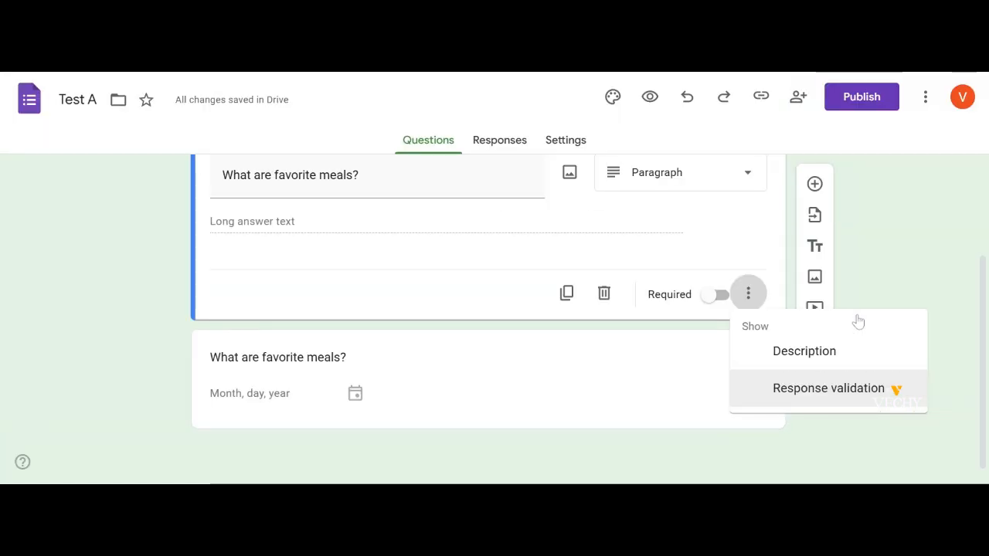
scroll(689, 194, up, 1)
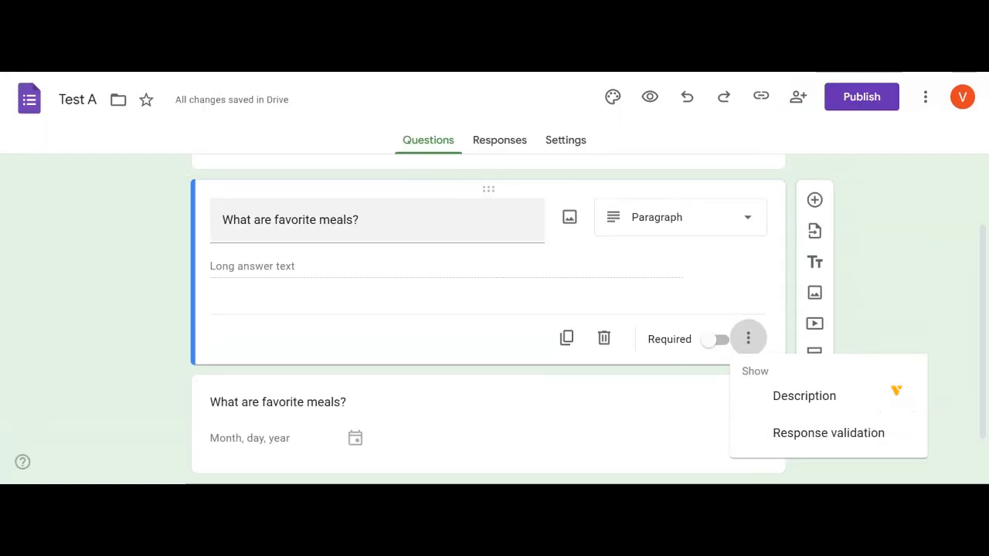
click(697, 224)
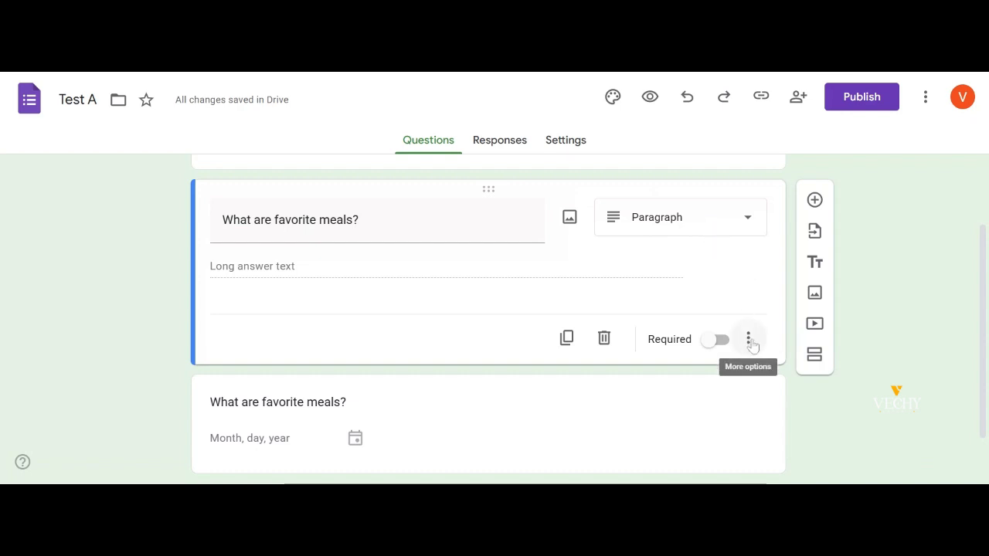
Change the first favorite meals question to Multiple choice and look at its additional options
click(695, 213)
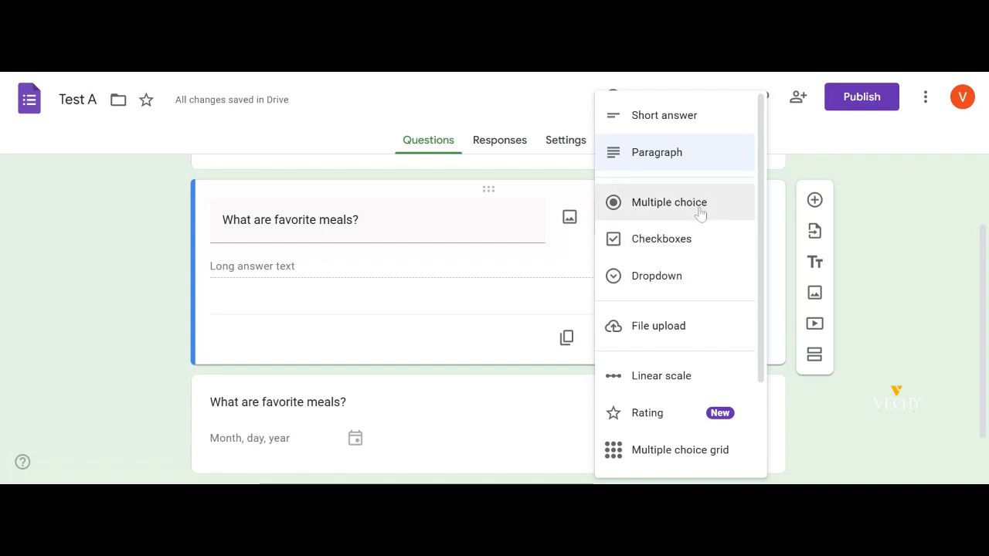
click(700, 213)
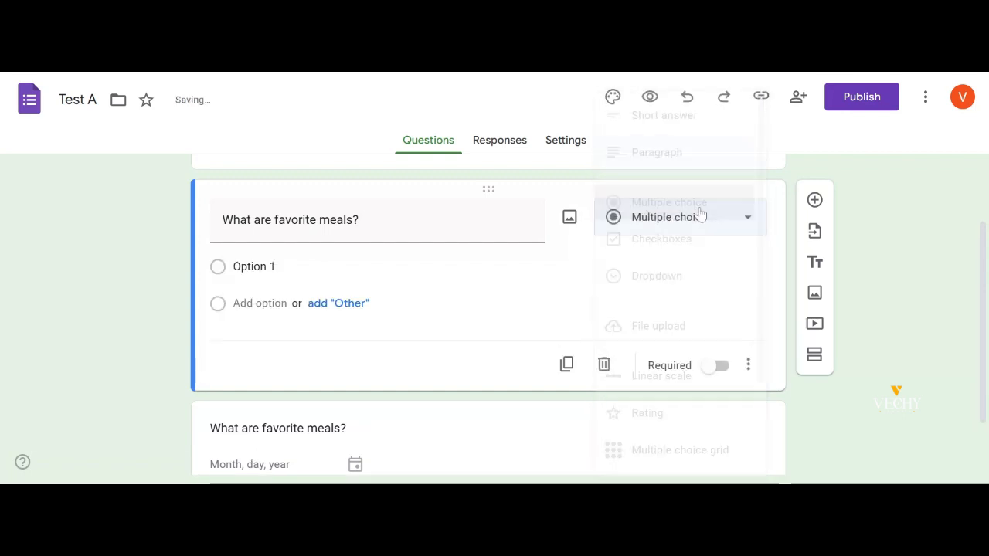
click(747, 374)
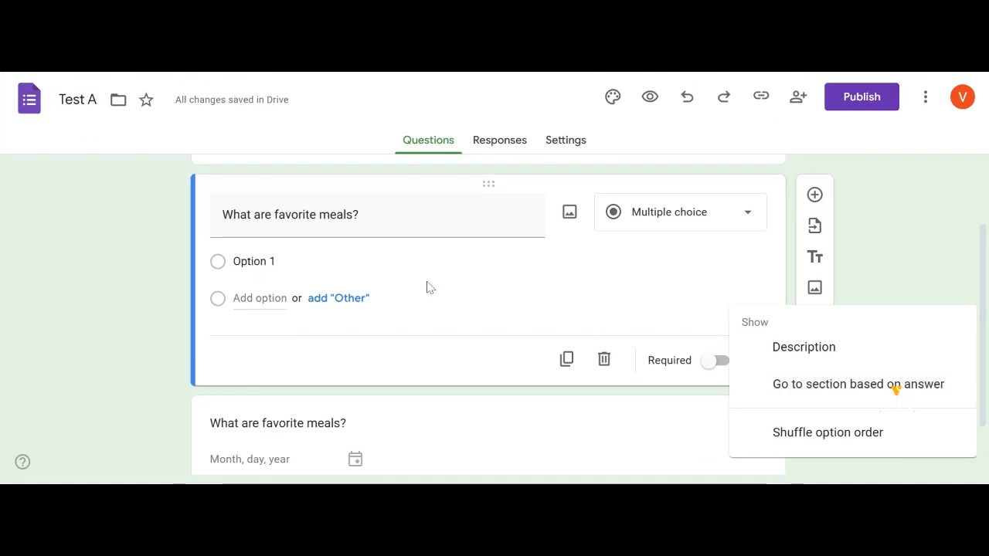
click(121, 357)
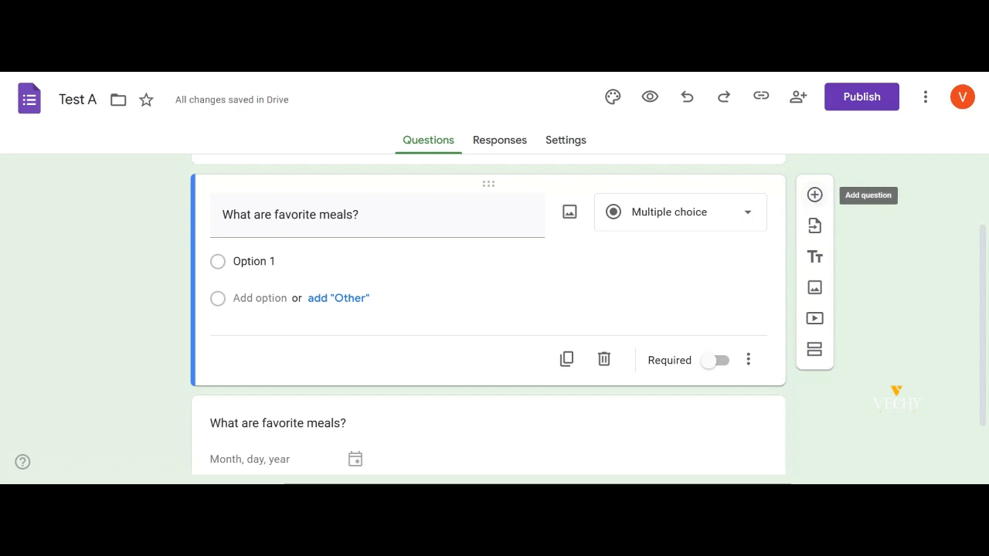
Add a blank question below the Multiple choice favorite meals question, and open and close the question import dialog
click(814, 195)
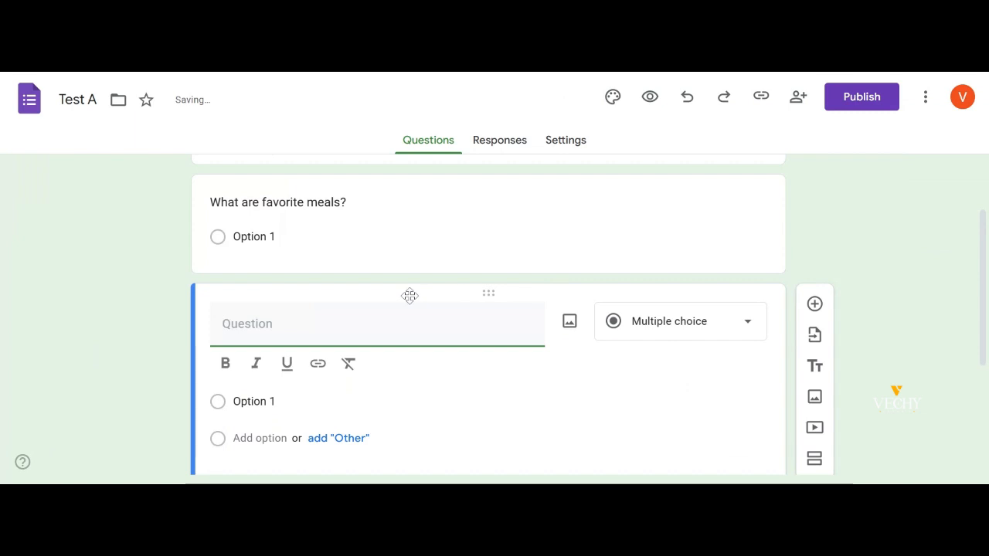
scroll(737, 145, down, 2)
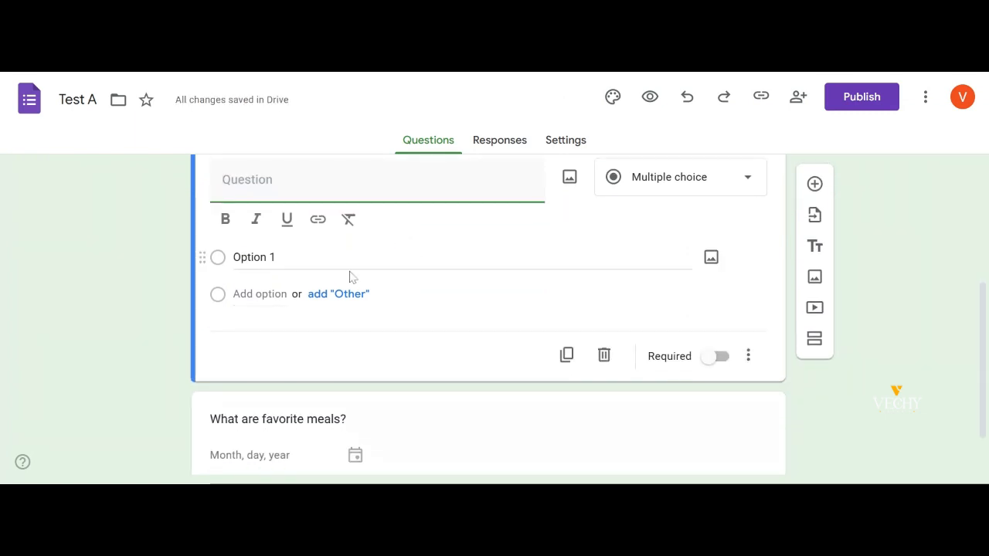
scroll(349, 277, up, 1)
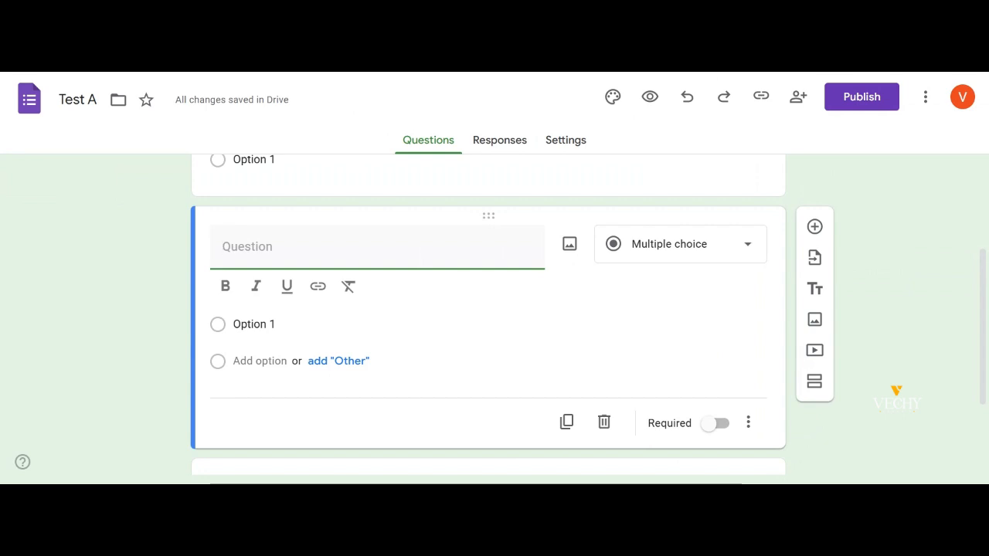
click(816, 259)
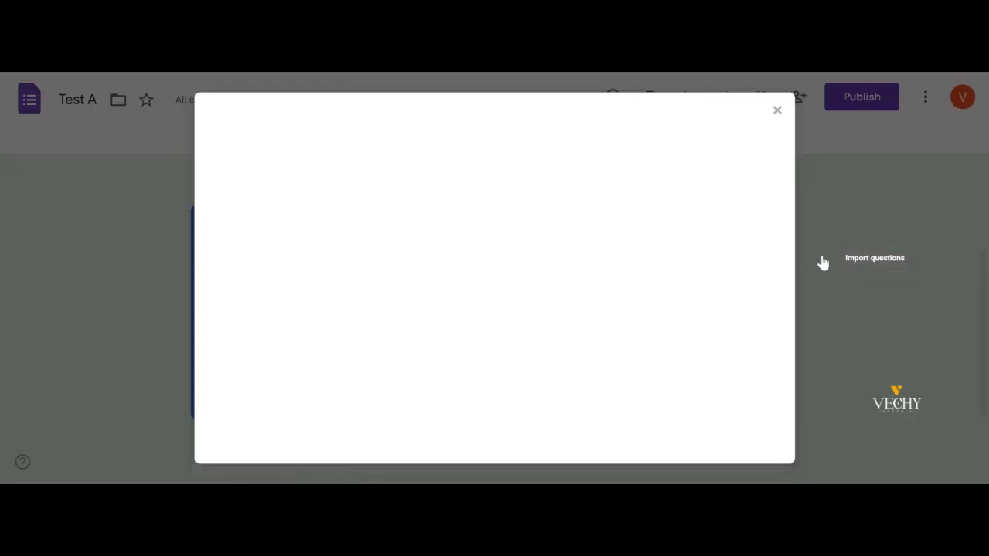
click(777, 111)
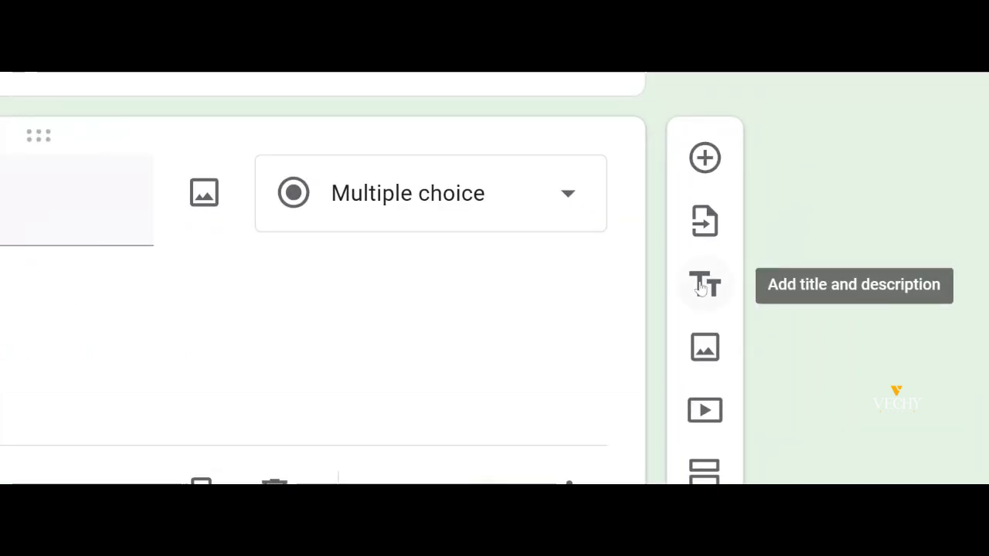
Add a title and description block below the blank question and look at the image insertion sources
click(704, 284)
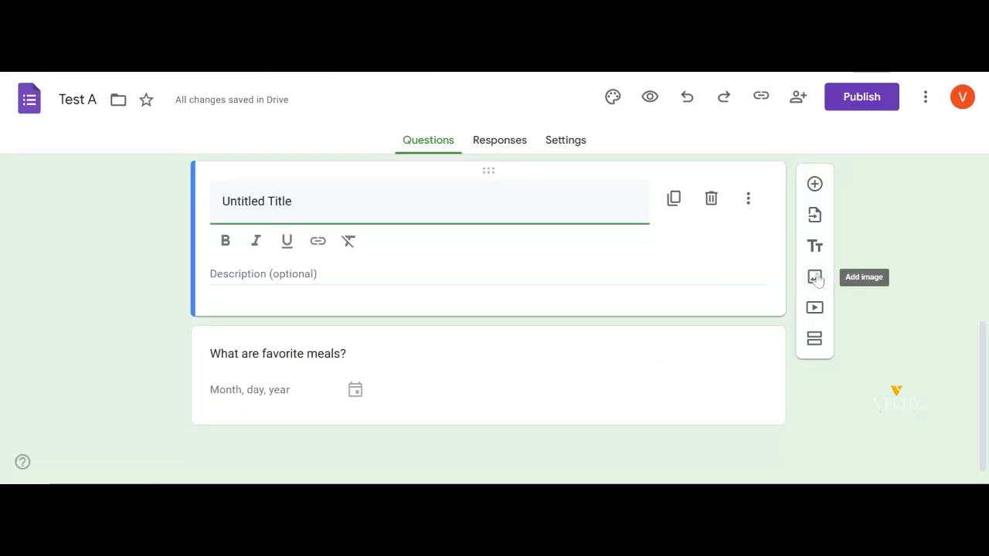
click(815, 277)
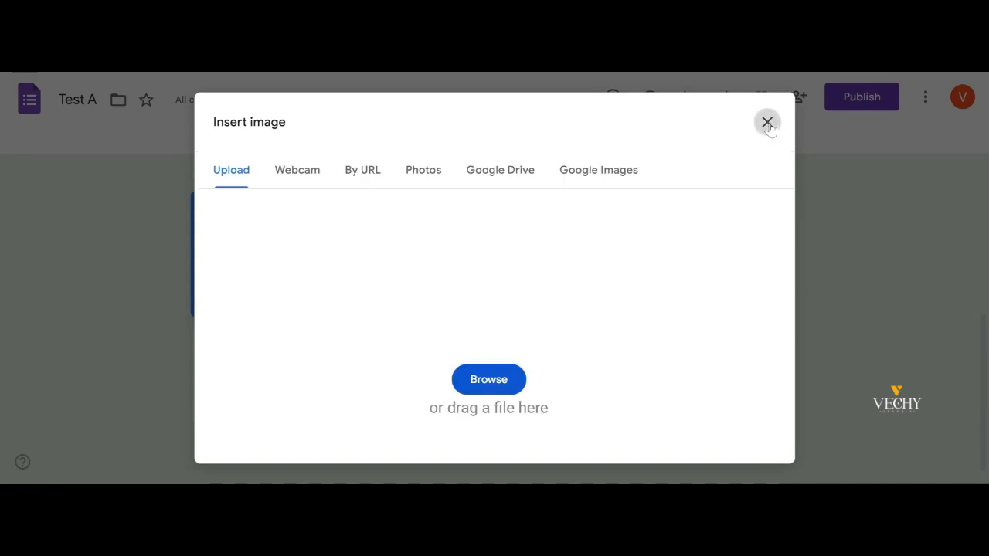
click(767, 122)
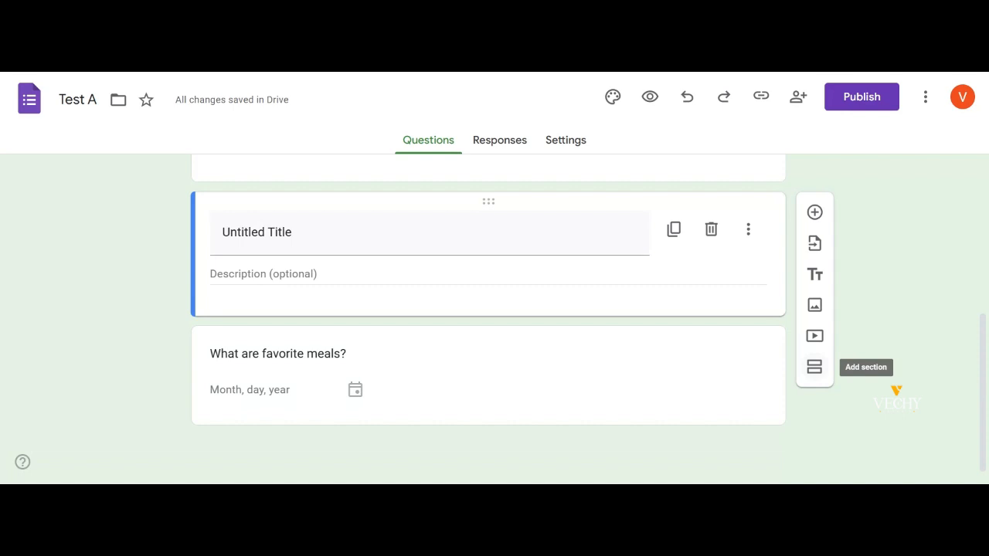
Add a new section after the title and description block and review how the form is divided
click(820, 374)
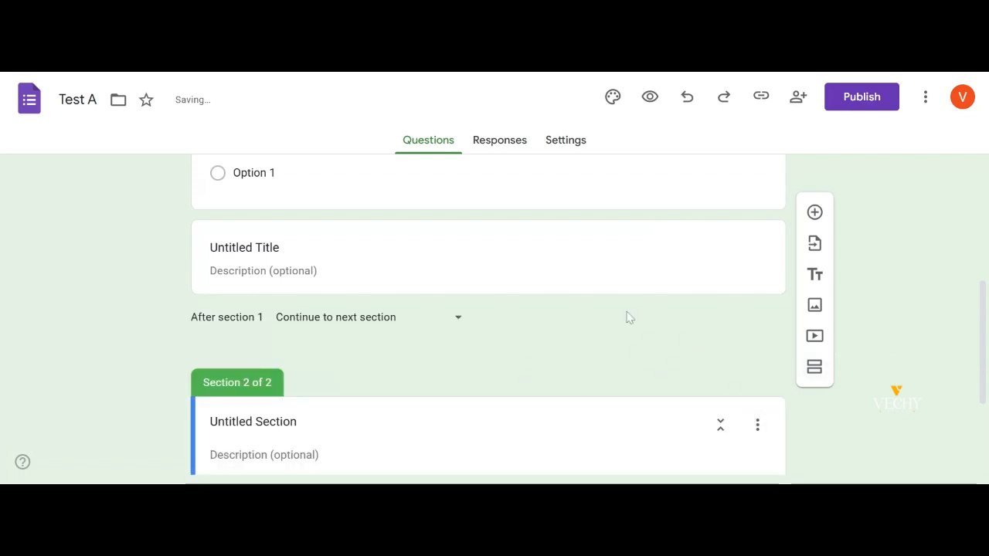
scroll(591, 376, down, 2)
scroll(569, 363, down, 1)
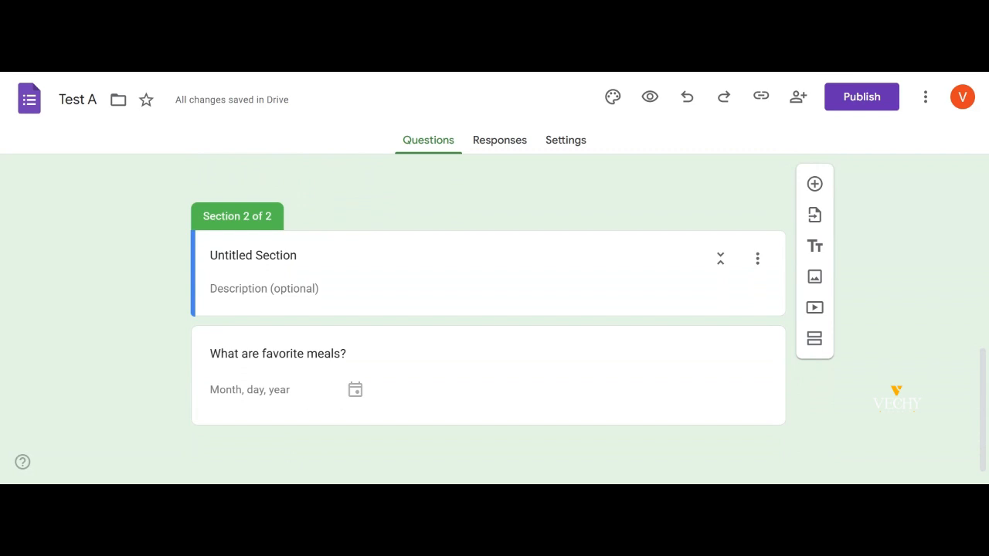
scroll(315, 309, up, 4)
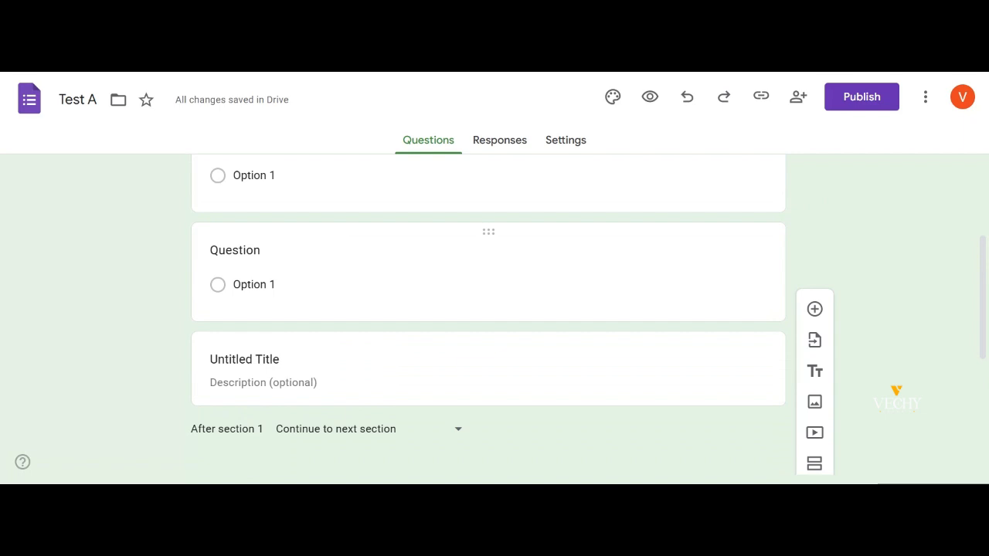
scroll(249, 250, down, 3)
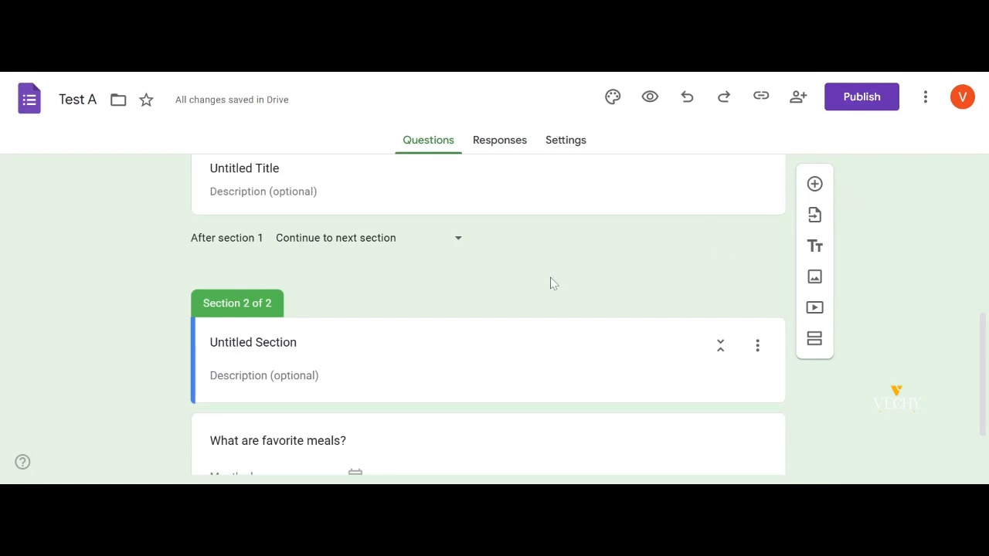
scroll(550, 284, up, 3)
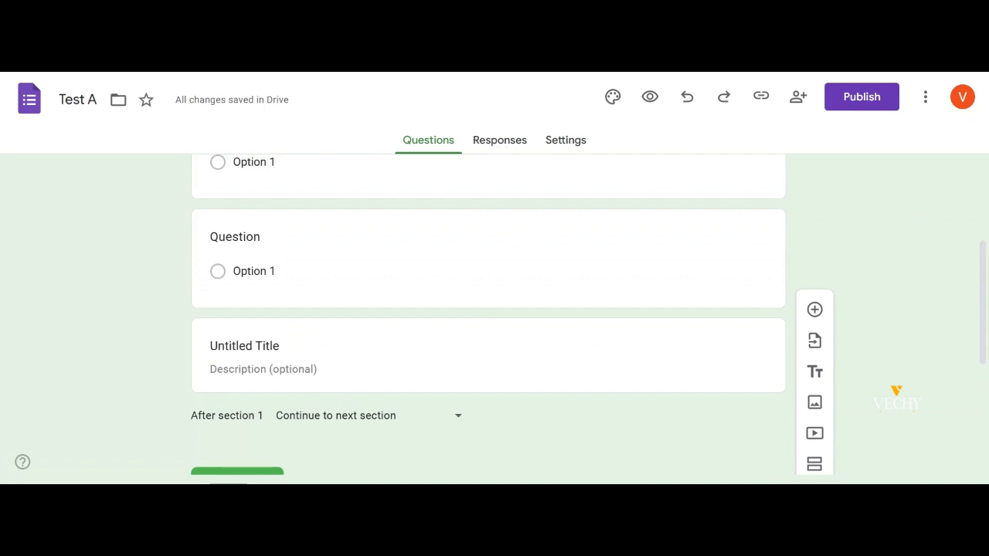
scroll(551, 221, down, 2)
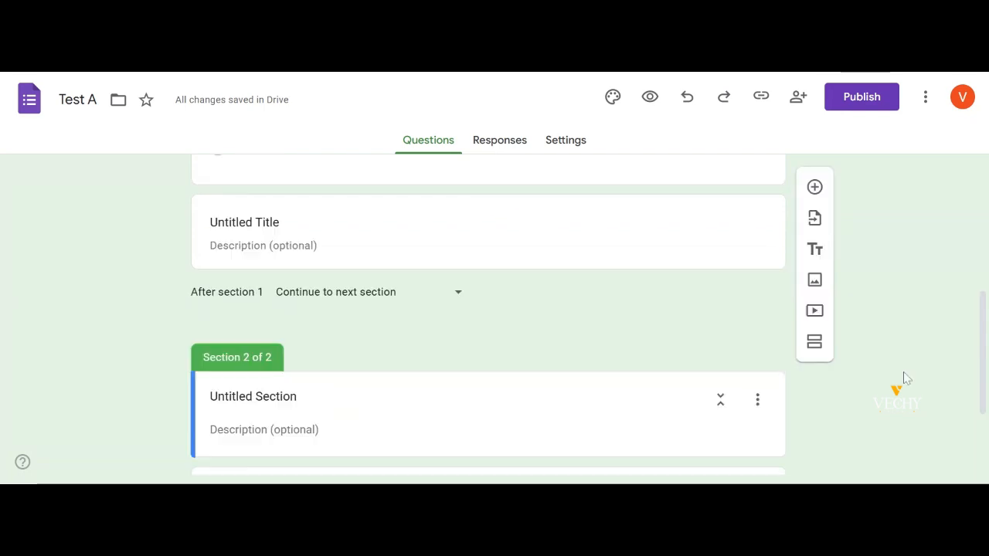